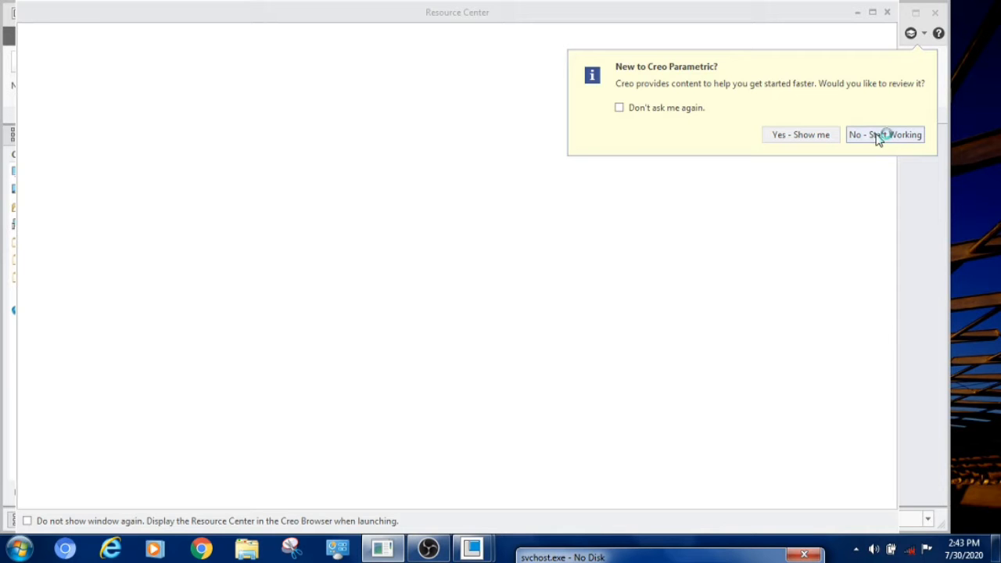
Skip the getting-started content and create a new solid part named prt0002 from the default template, with the window maximized.
{"action": "left_click", "coordinate": [876, 136]}
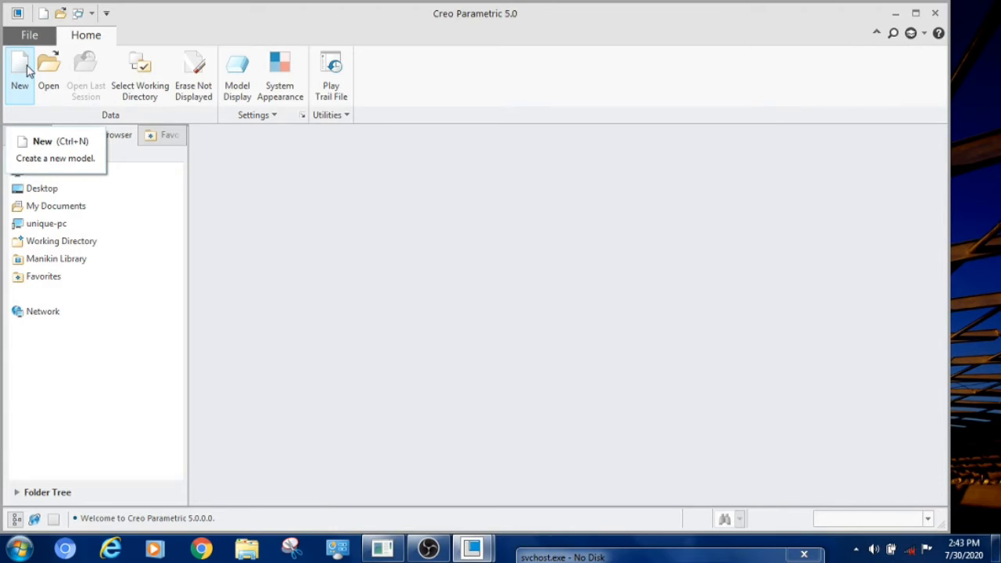
{"action": "left_click", "coordinate": [25, 71]}
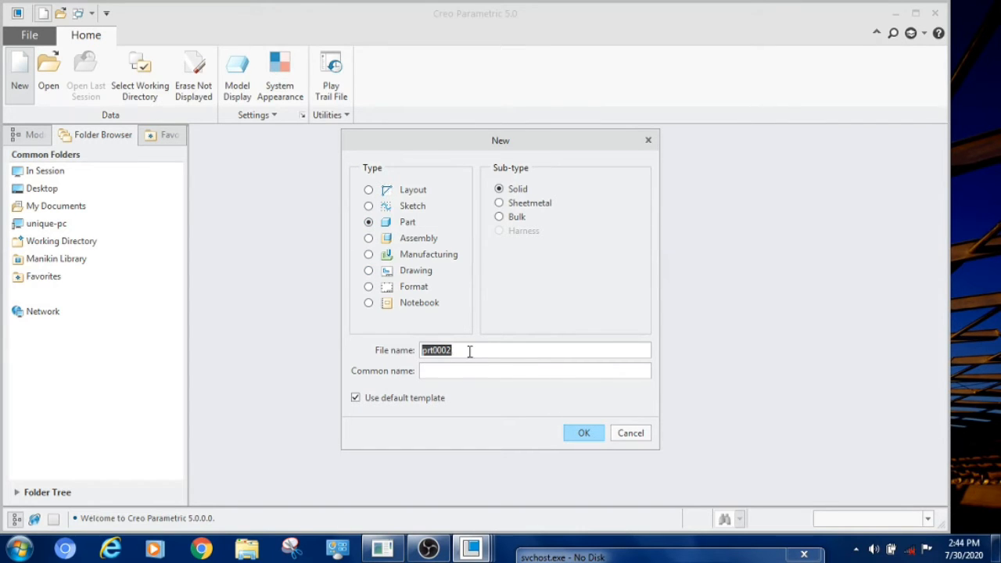
{"action": "left_click", "coordinate": [571, 434]}
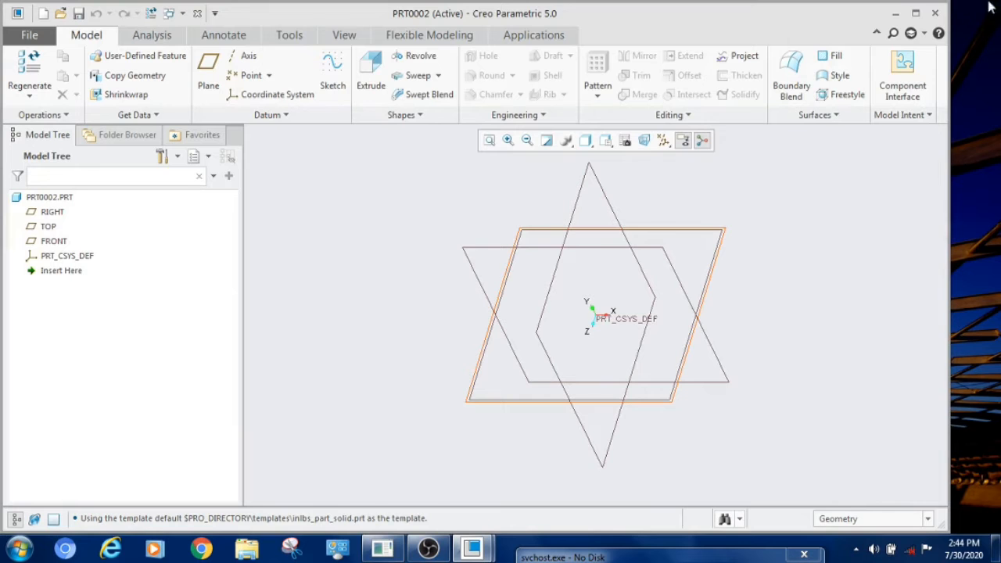
{"action": "left_click", "coordinate": [916, 14]}
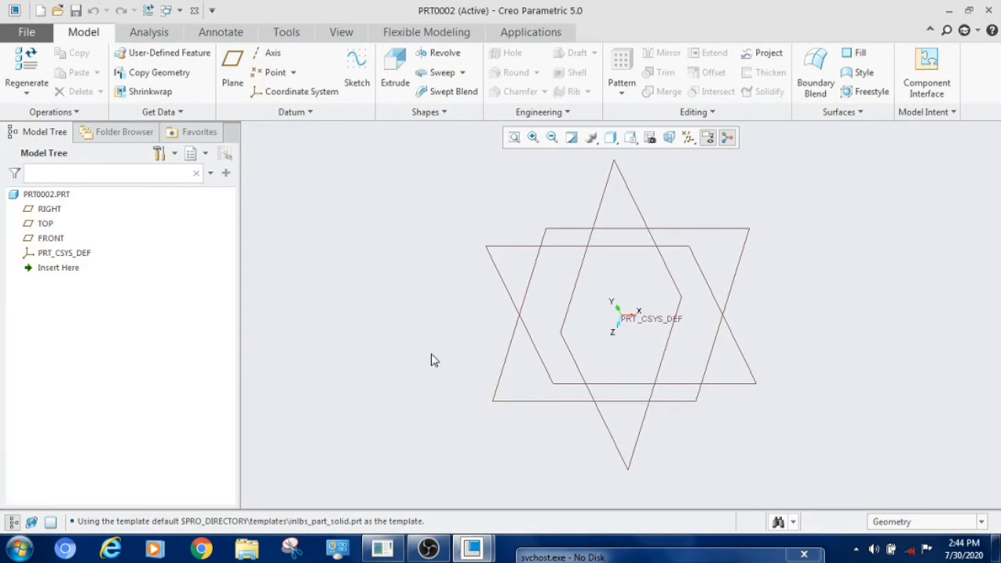
Highlight the RIGHT, TOP and FRONT datum planes one after another to view their orientations.
{"action": "left_click", "coordinate": [52, 210]}
{"action": "left_click", "coordinate": [46, 225]}
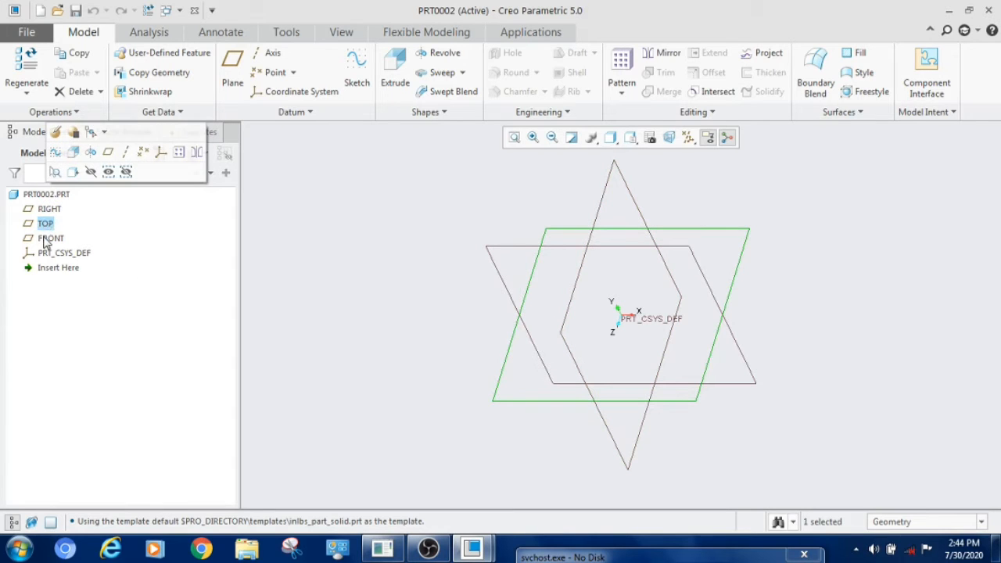
{"action": "left_click", "coordinate": [47, 239]}
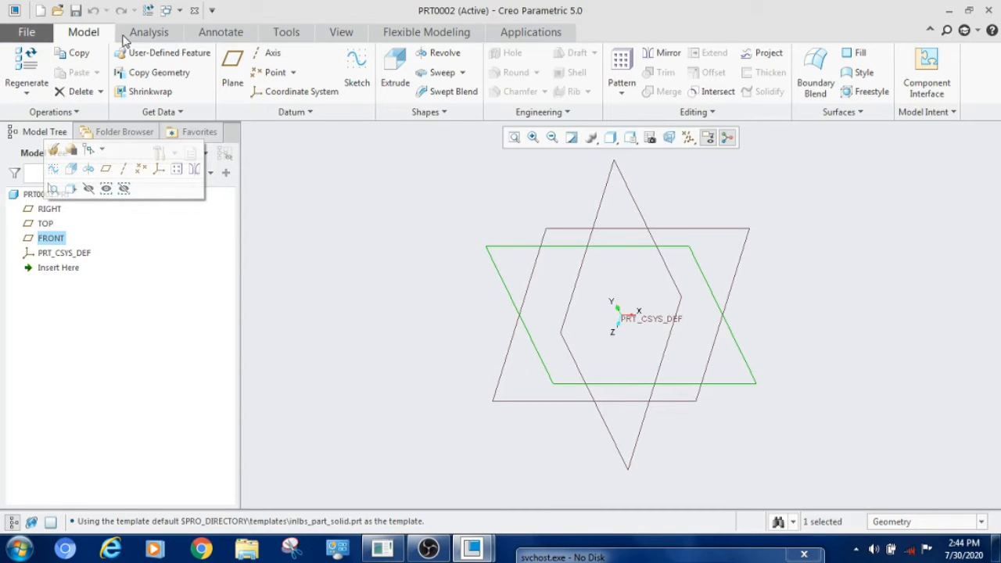
Open the part's unit settings from its model properties and start defining a new system of units.
{"action": "left_click", "coordinate": [29, 36]}
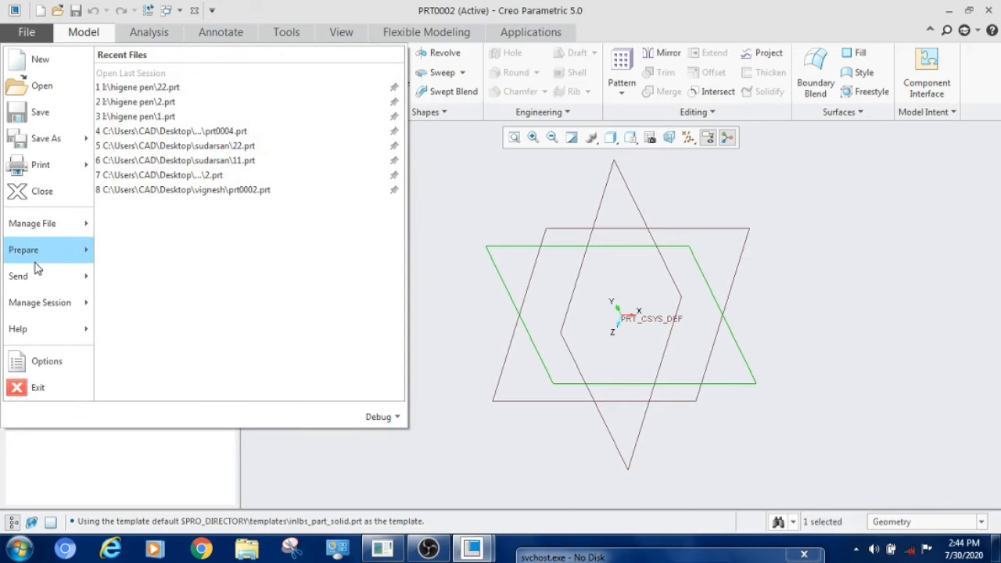
{"action": "mouse_move", "coordinate": [34, 259]}
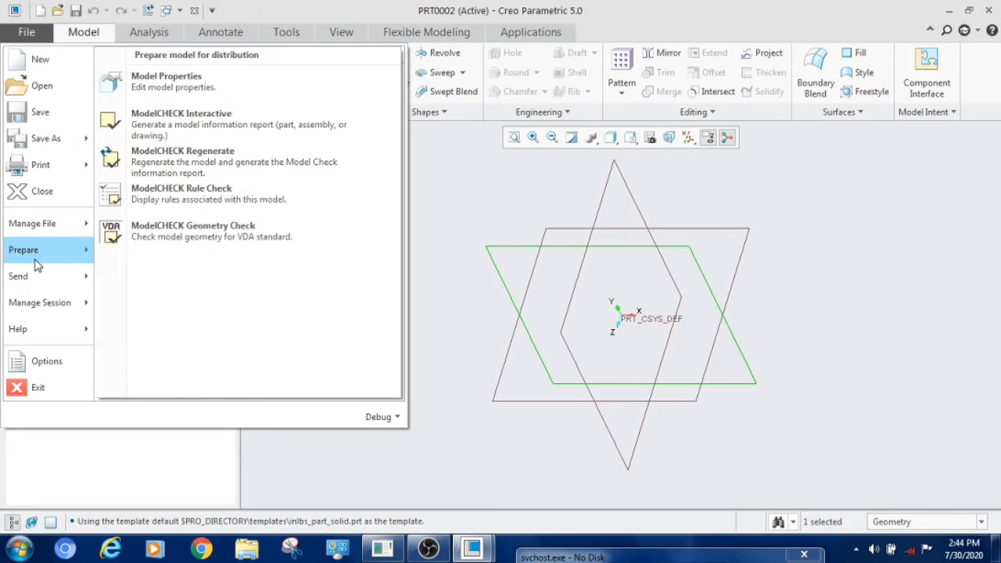
{"action": "left_click", "coordinate": [165, 85]}
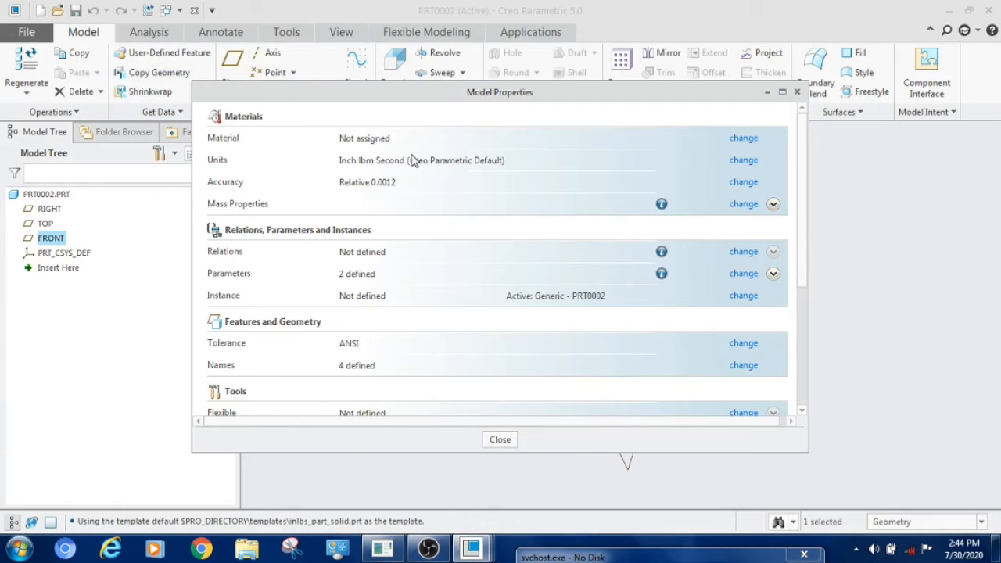
{"action": "left_click", "coordinate": [742, 160]}
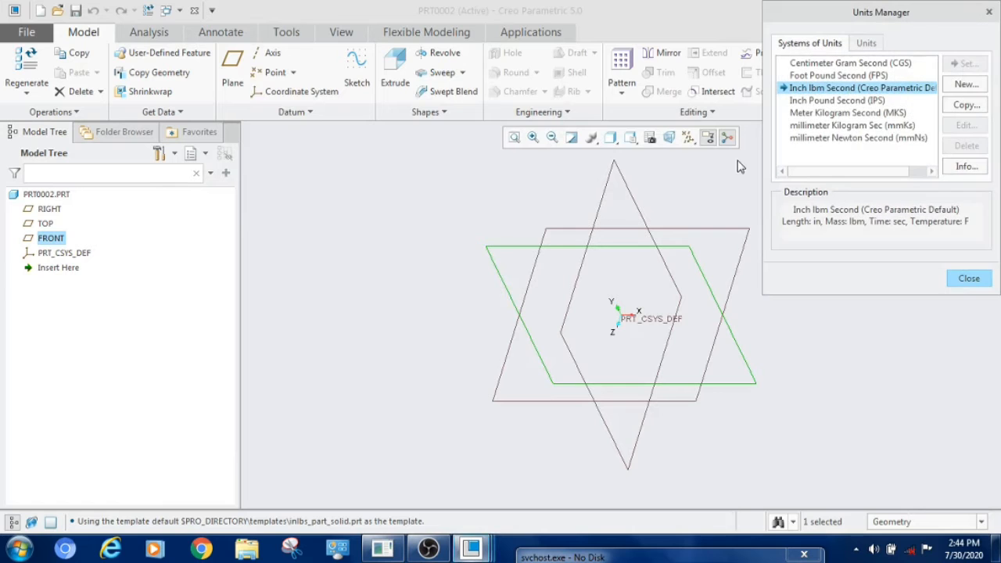
{"action": "left_click_drag", "start_coordinate": [923, 23], "coordinate": [466, 100]}
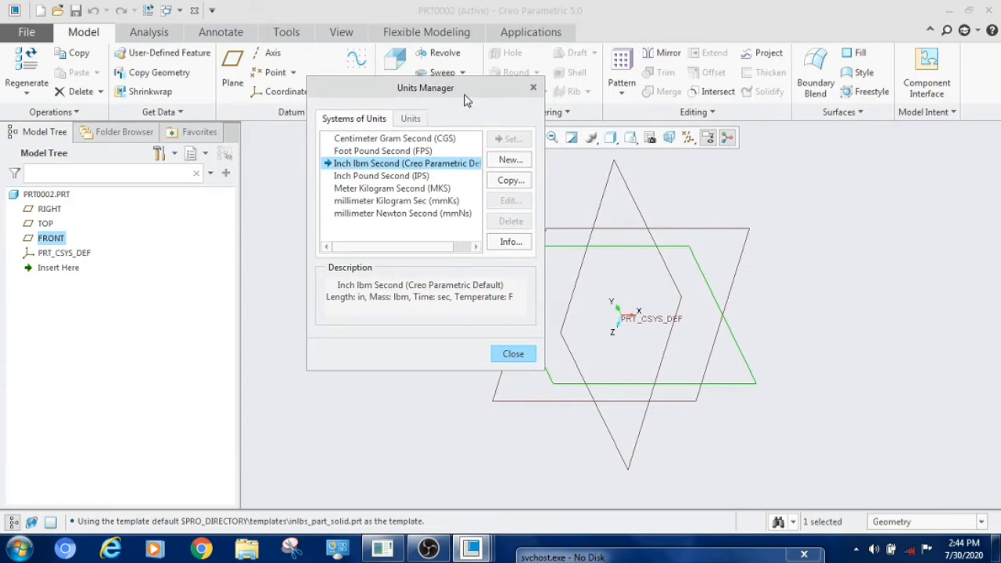
{"action": "left_click", "coordinate": [510, 160]}
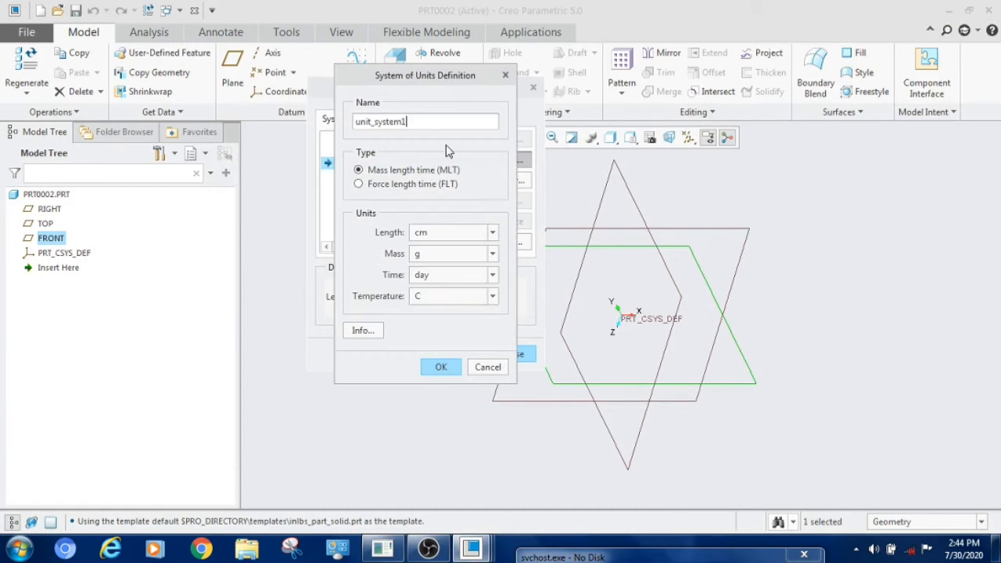
Review the available length, mass and time units for the new unit system.
{"action": "left_click", "coordinate": [463, 235]}
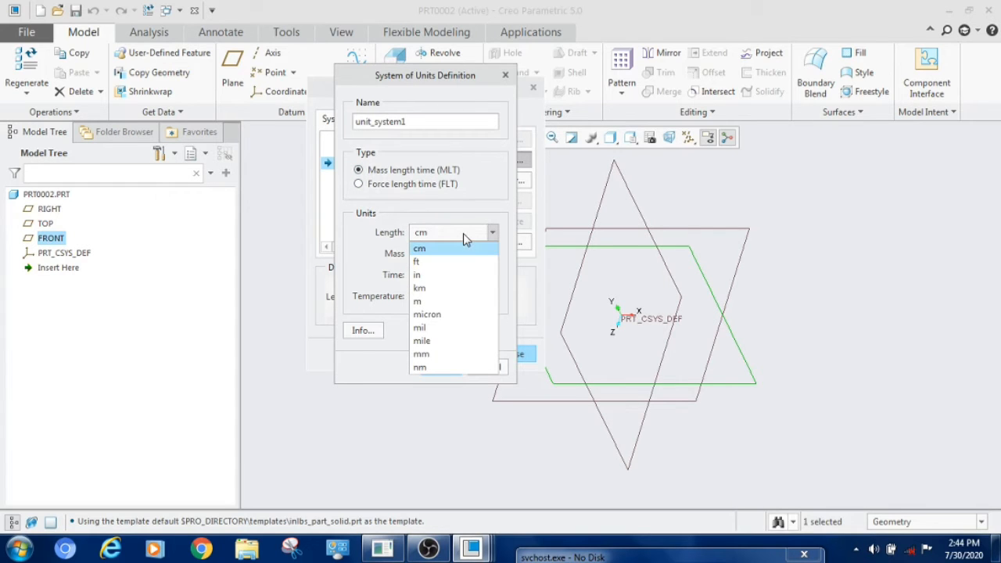
{"action": "left_click", "coordinate": [723, 192]}
{"action": "left_click", "coordinate": [461, 255]}
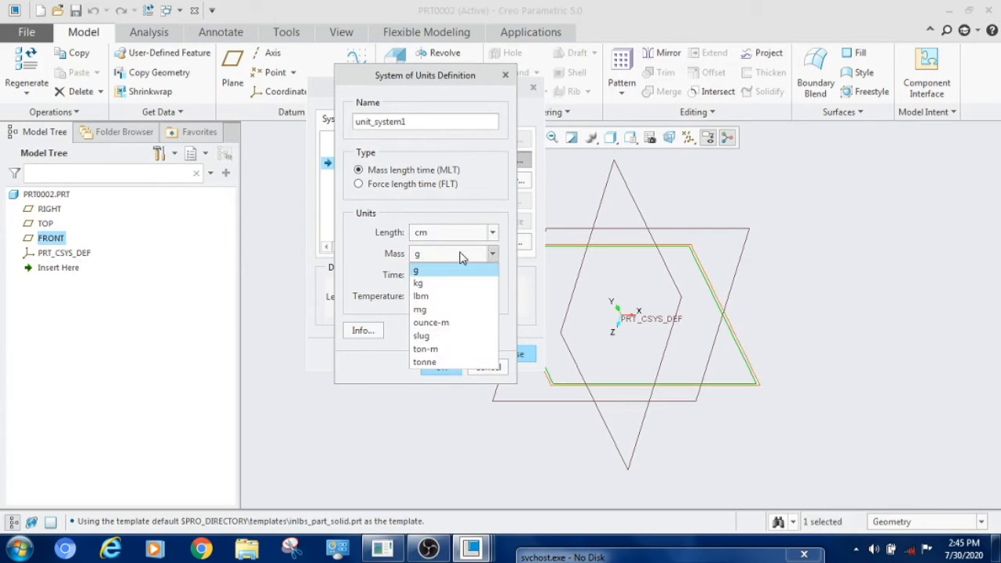
{"action": "left_click", "coordinate": [781, 195]}
{"action": "left_click", "coordinate": [480, 281]}
{"action": "left_click", "coordinate": [740, 196]}
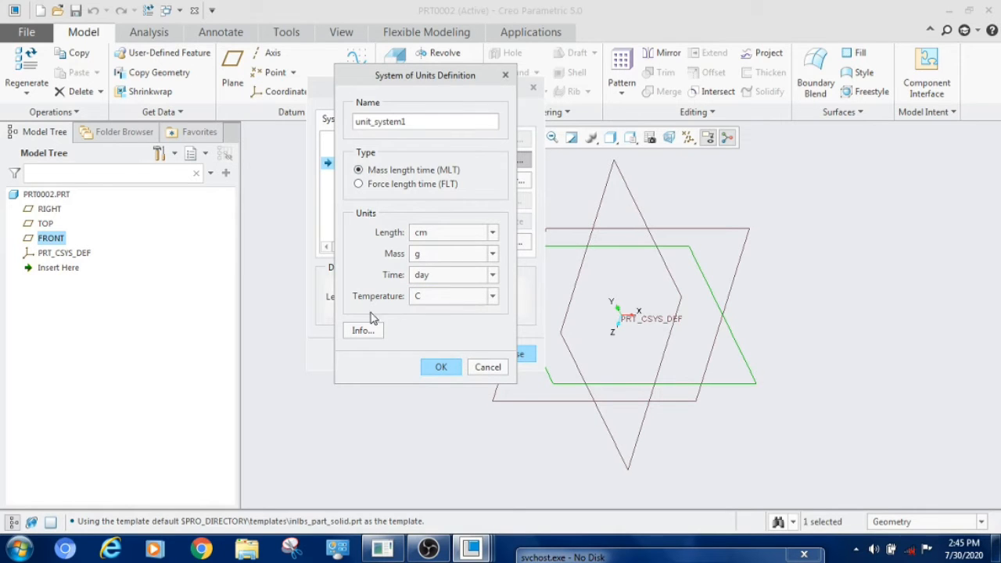
Create the unit system unit_system1 with cm, g, day and C, and close the unit and model property settings.
{"action": "left_click", "coordinate": [437, 236]}
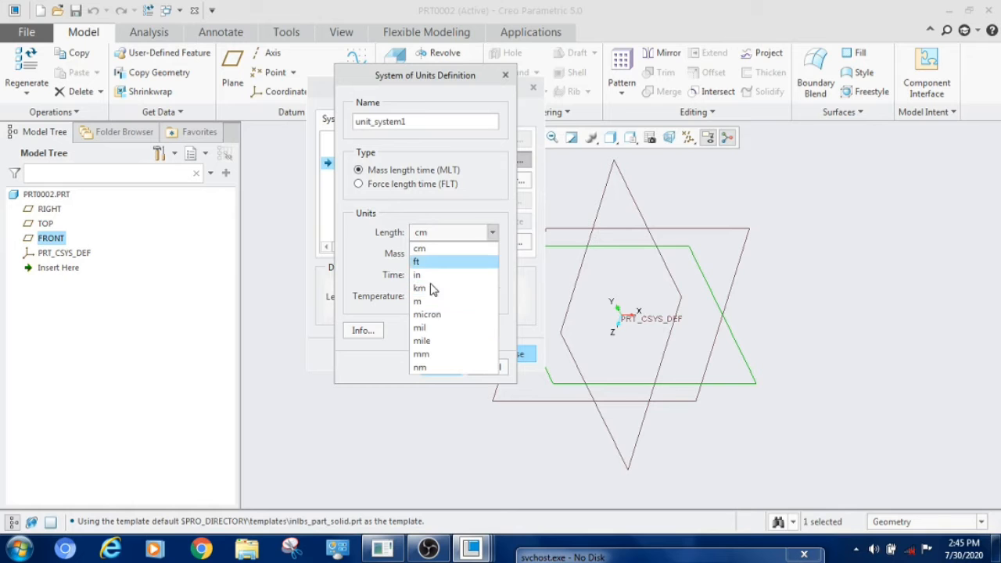
{"action": "left_click", "coordinate": [435, 249]}
{"action": "left_click", "coordinate": [436, 367]}
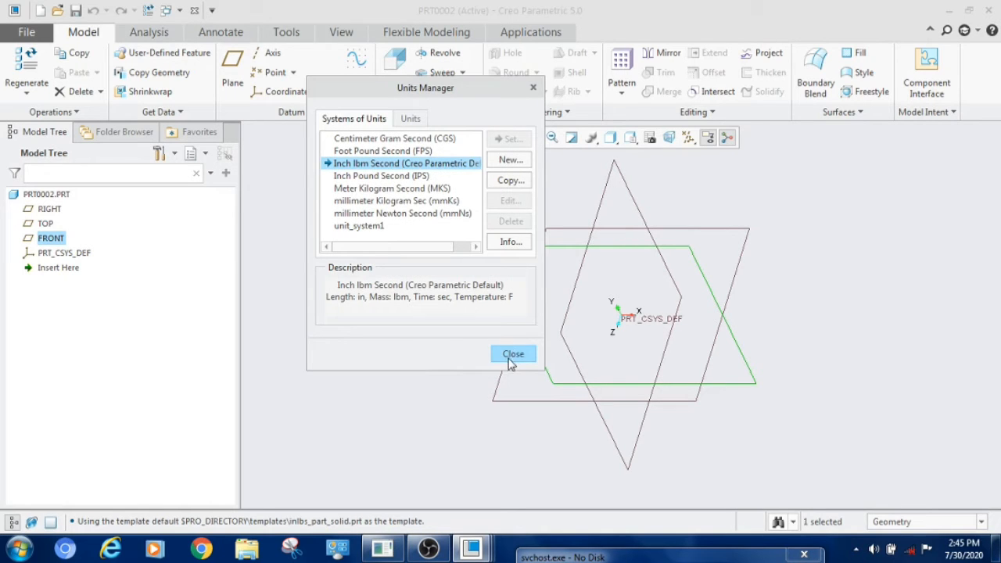
{"action": "left_click", "coordinate": [513, 356]}
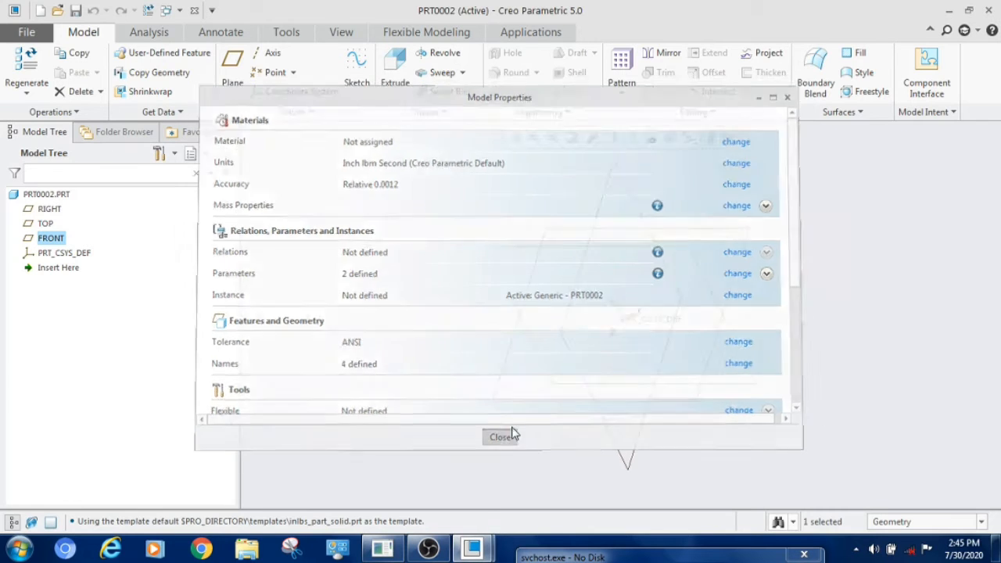
{"action": "left_click", "coordinate": [514, 439]}
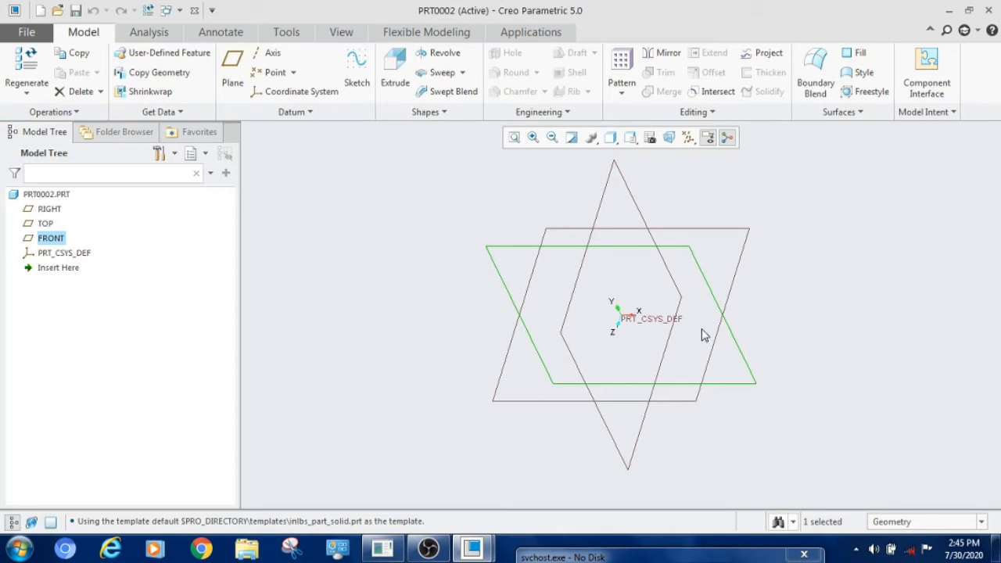
{"action": "left_click", "coordinate": [359, 69]}
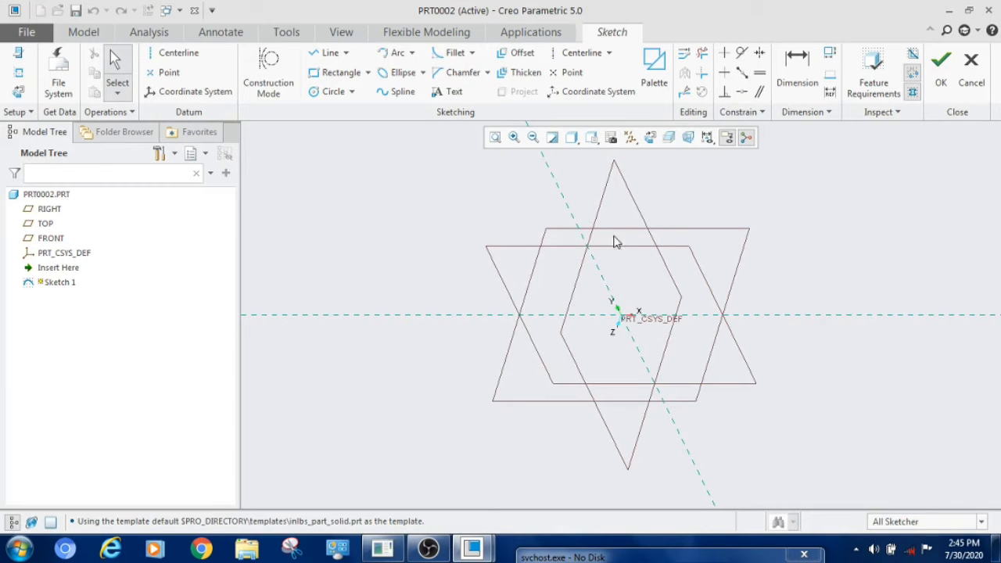
{"action": "left_click", "coordinate": [972, 72]}
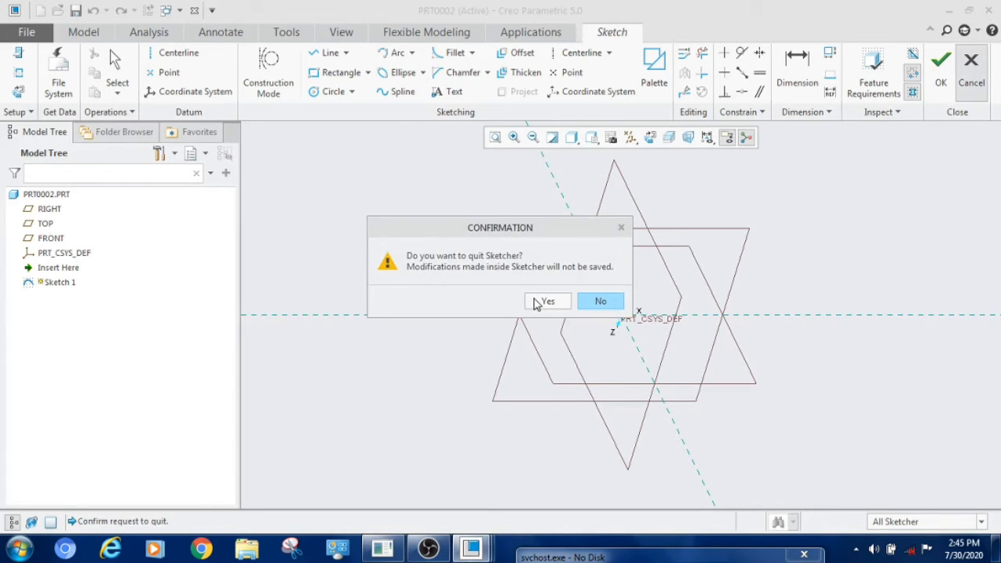
{"action": "left_click", "coordinate": [545, 301]}
{"action": "left_click", "coordinate": [383, 257]}
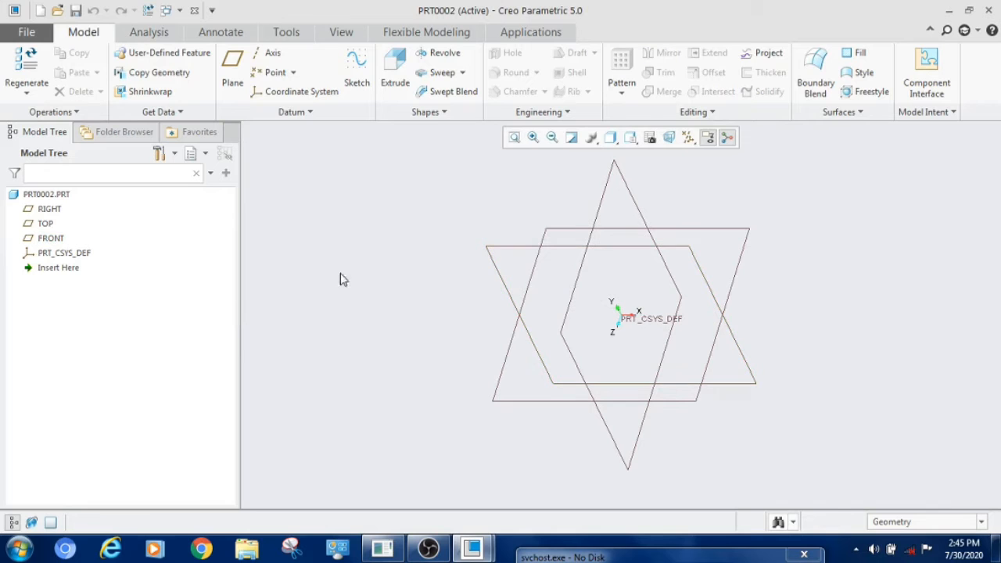
Start a sketch on the TOP datum plane and orient the view parallel to the screen.
{"action": "left_click", "coordinate": [46, 224]}
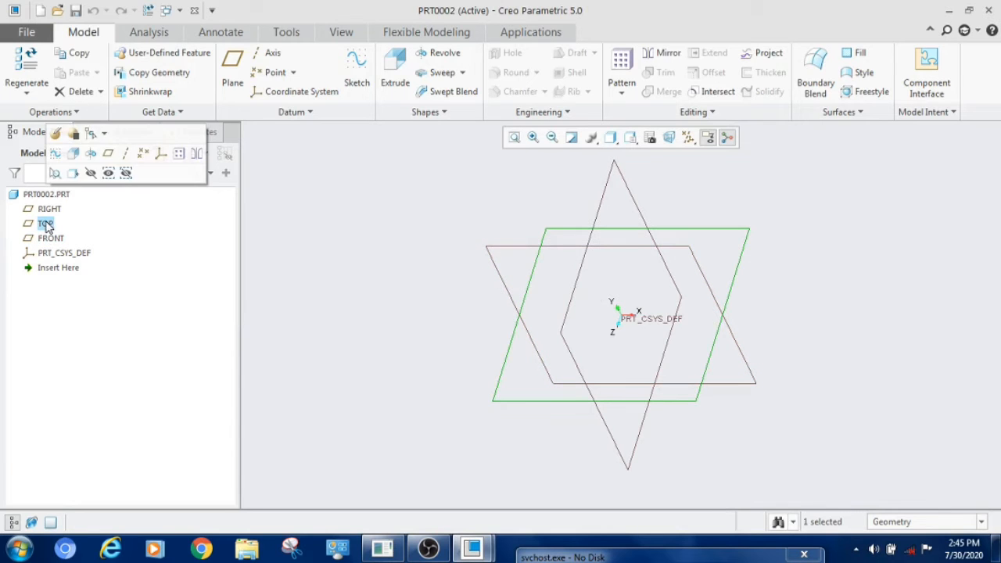
{"action": "left_click", "coordinate": [356, 69]}
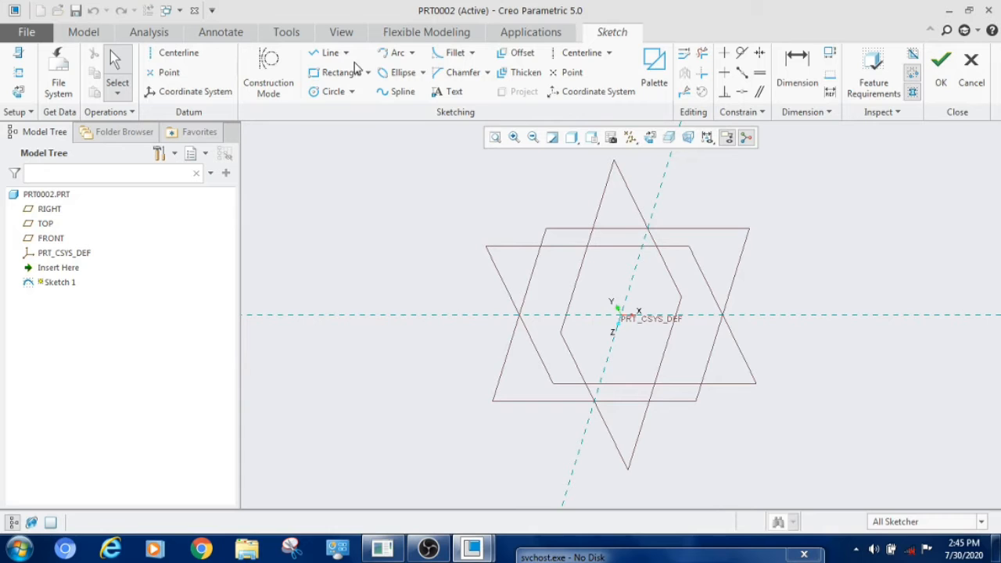
{"action": "left_click", "coordinate": [19, 93]}
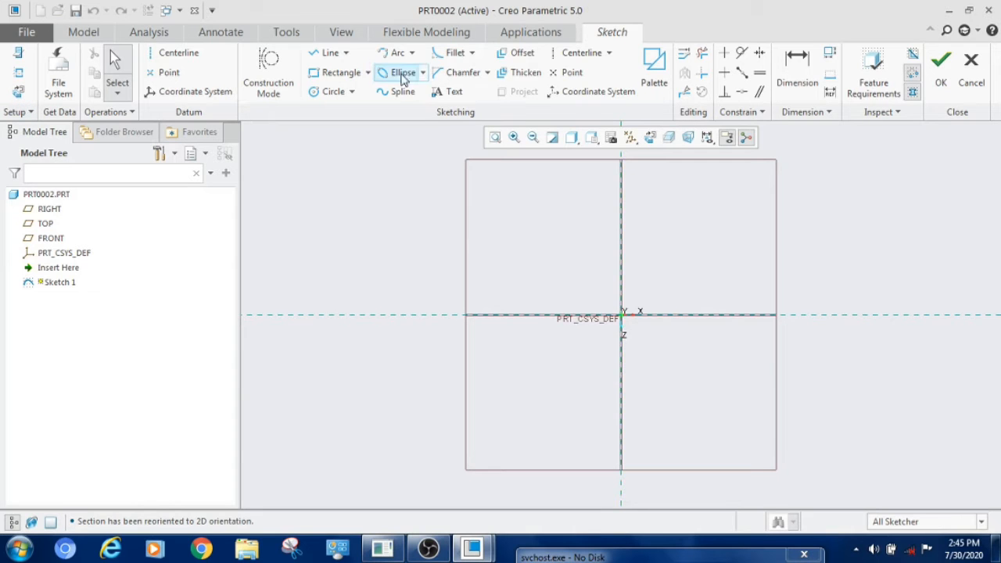
{"action": "left_click", "coordinate": [347, 53]}
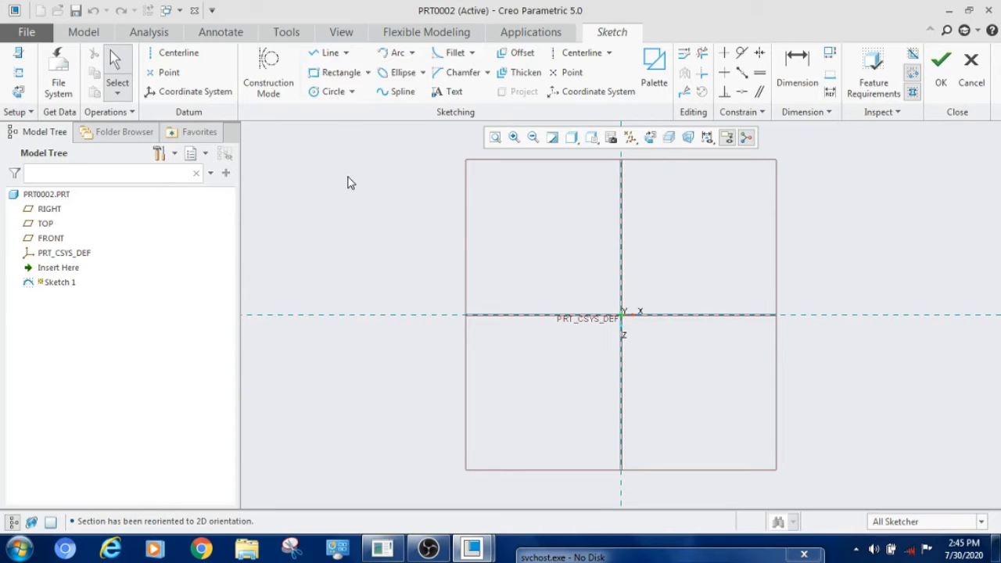
{"action": "left_click", "coordinate": [362, 77]}
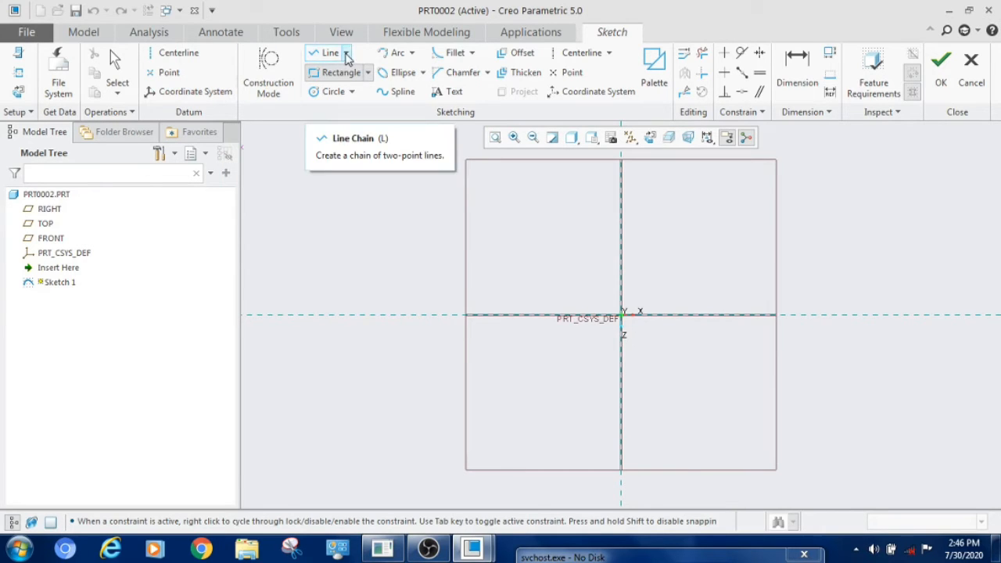
{"action": "left_click", "coordinate": [346, 53]}
{"action": "left_click", "coordinate": [337, 172]}
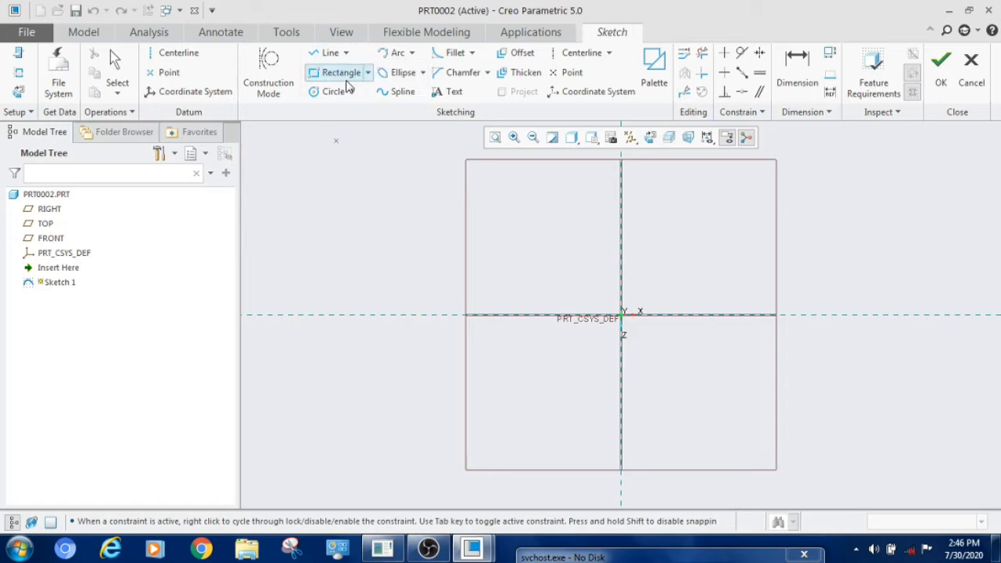
Draw a four-line chain around the origin forming a rectangle, with the first and last lines crossing past its upper-left corner.
{"action": "left_click", "coordinate": [346, 53]}
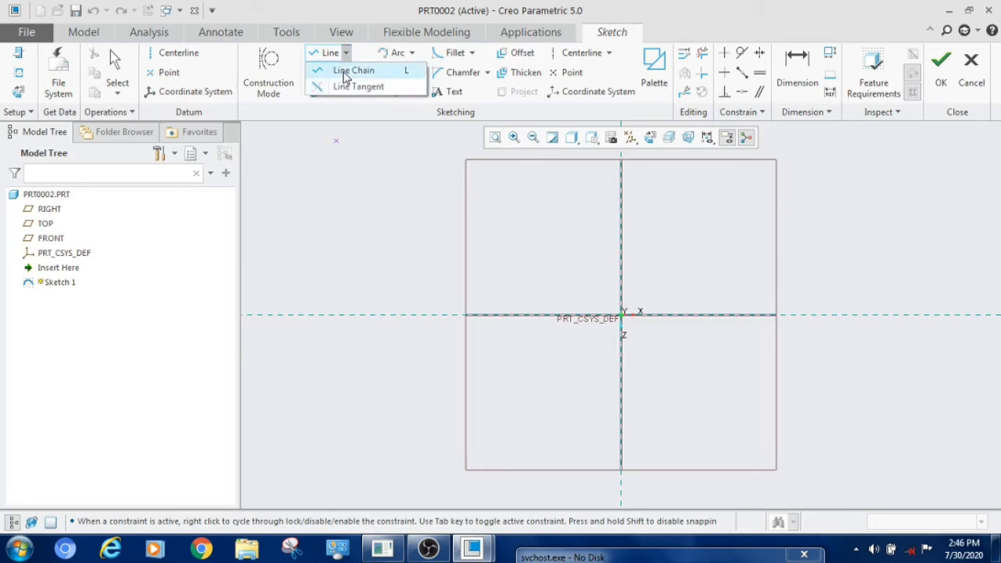
{"action": "left_click", "coordinate": [343, 70]}
{"action": "left_click", "coordinate": [433, 233]}
{"action": "left_click", "coordinate": [724, 232]}
{"action": "left_click", "coordinate": [724, 396]}
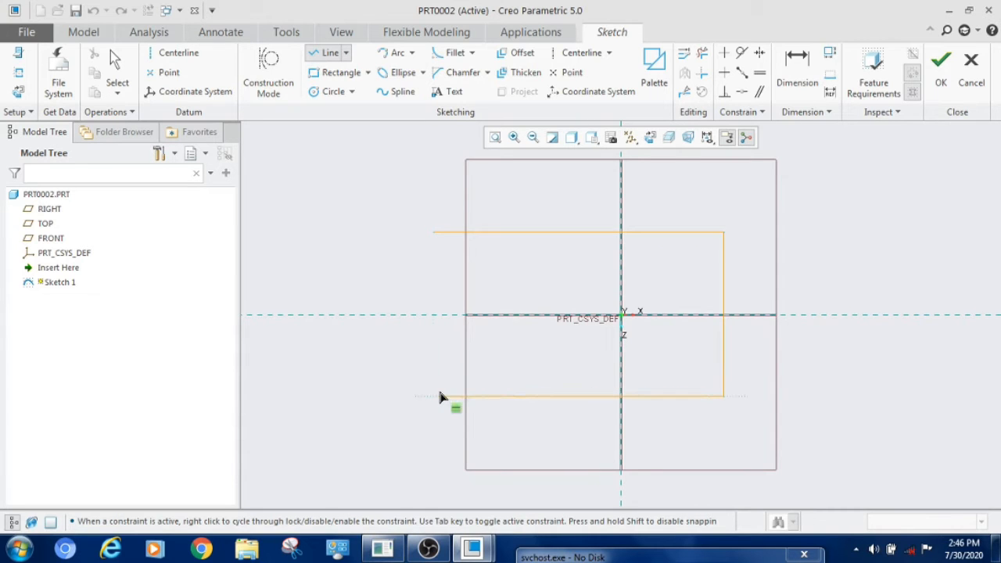
{"action": "left_click", "coordinate": [501, 395]}
{"action": "left_click", "coordinate": [505, 194]}
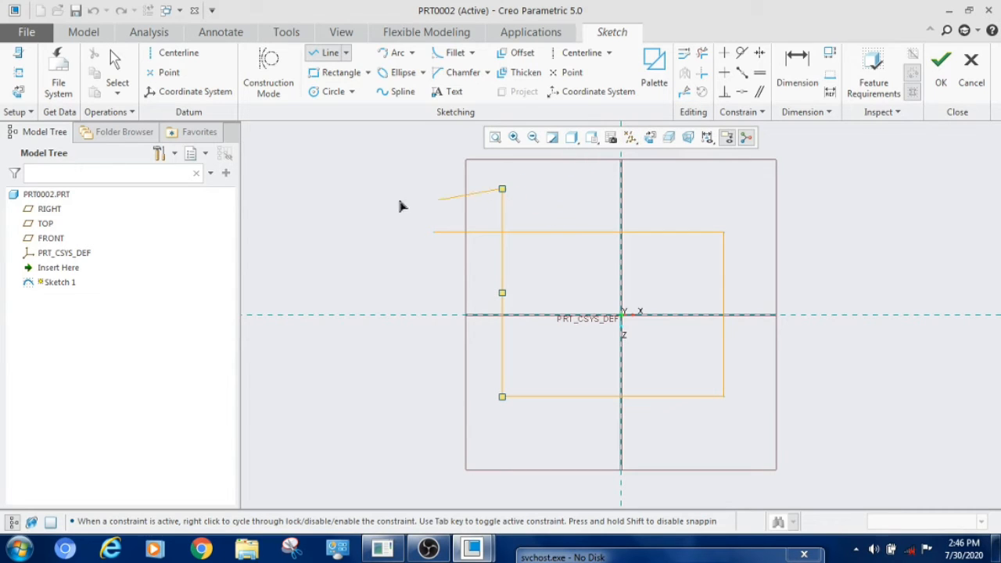
{"action": "left_click", "coordinate": [115, 69]}
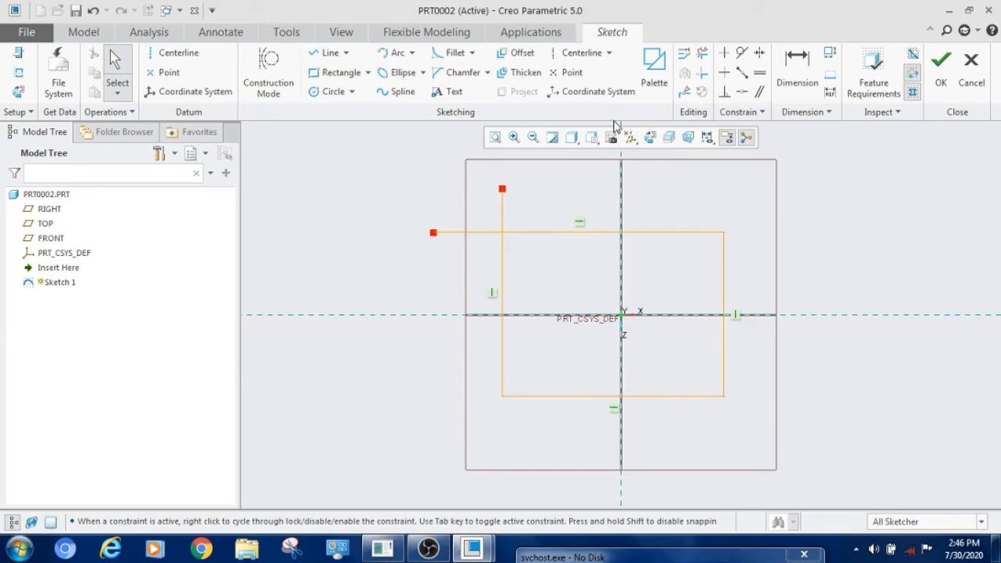
Trim the two overhanging line ends at the upper-left corner to close the rectangle.
{"action": "left_click", "coordinate": [703, 54]}
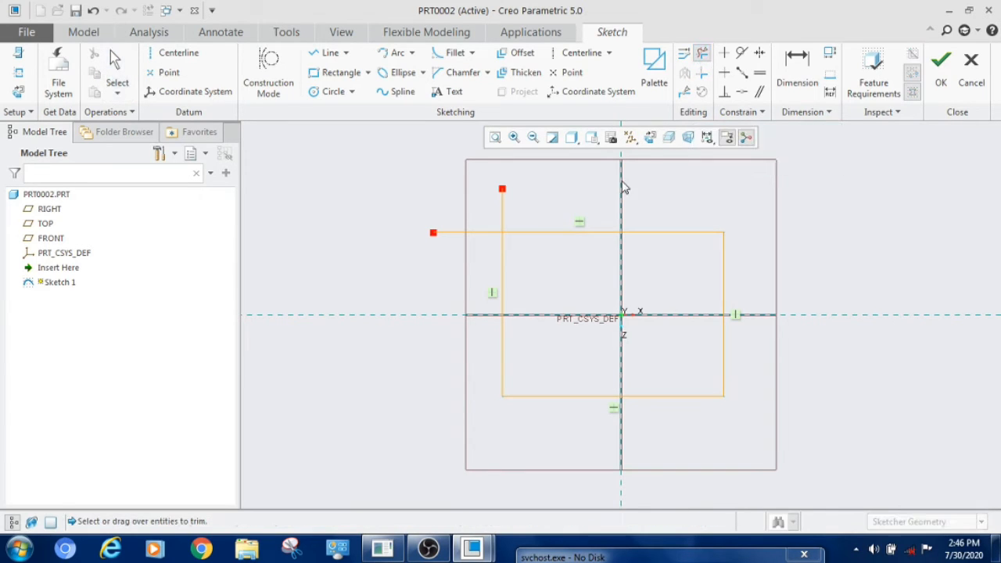
{"action": "mouse_move", "coordinate": [572, 193]}
{"action": "left_mouse_down"}
{"action": "mouse_move", "coordinate": [507, 207]}
{"action": "mouse_move", "coordinate": [480, 224]}
{"action": "mouse_move", "coordinate": [475, 246]}
{"action": "left_mouse_up"}
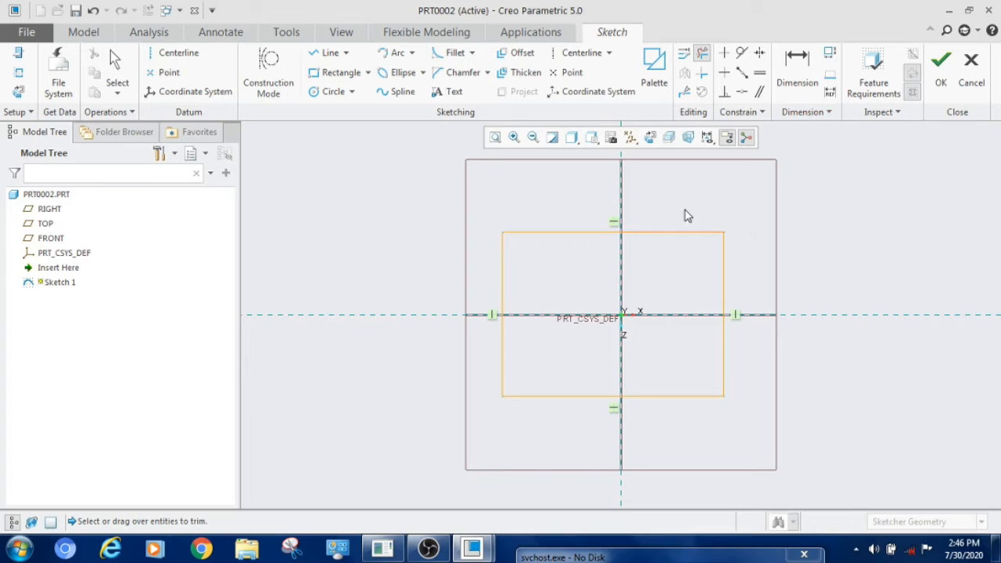
Dimension the rectangle with a width of 300 and a height of 250.
{"action": "left_click", "coordinate": [797, 68]}
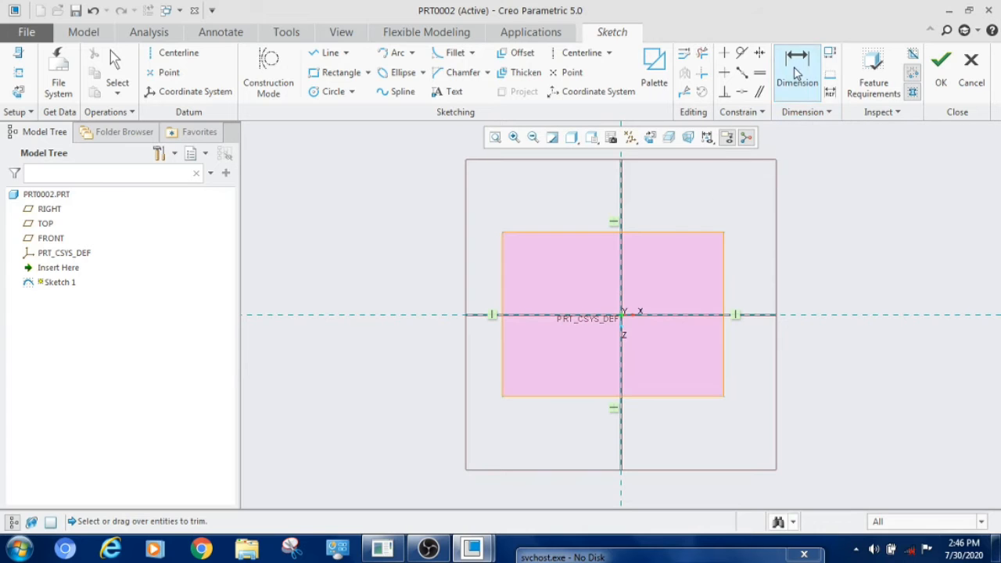
{"action": "left_click", "coordinate": [673, 233]}
{"action": "middle_click", "coordinate": [676, 205]}
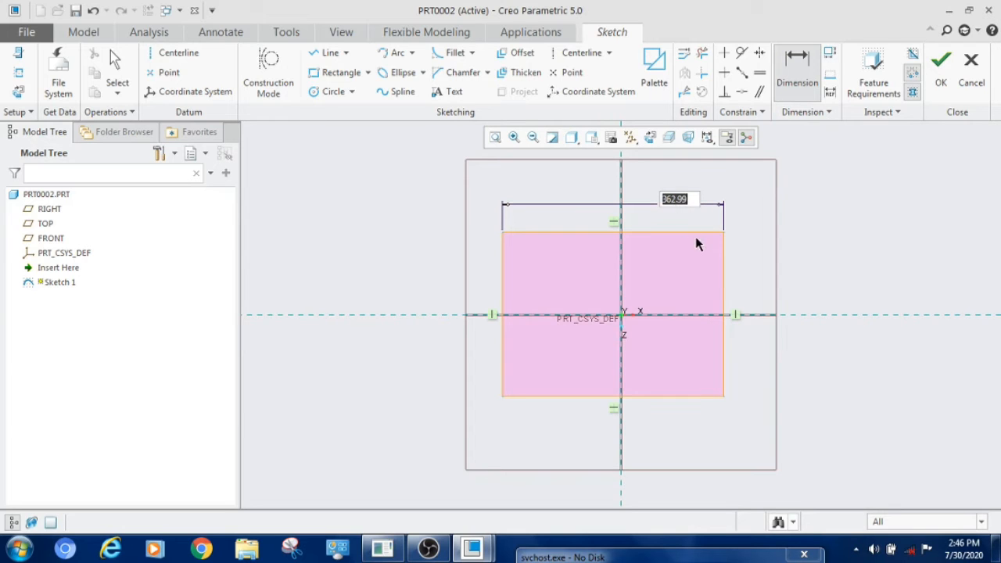
{"action": "type", "text": "300"}
{"action": "key", "text": "Return"}
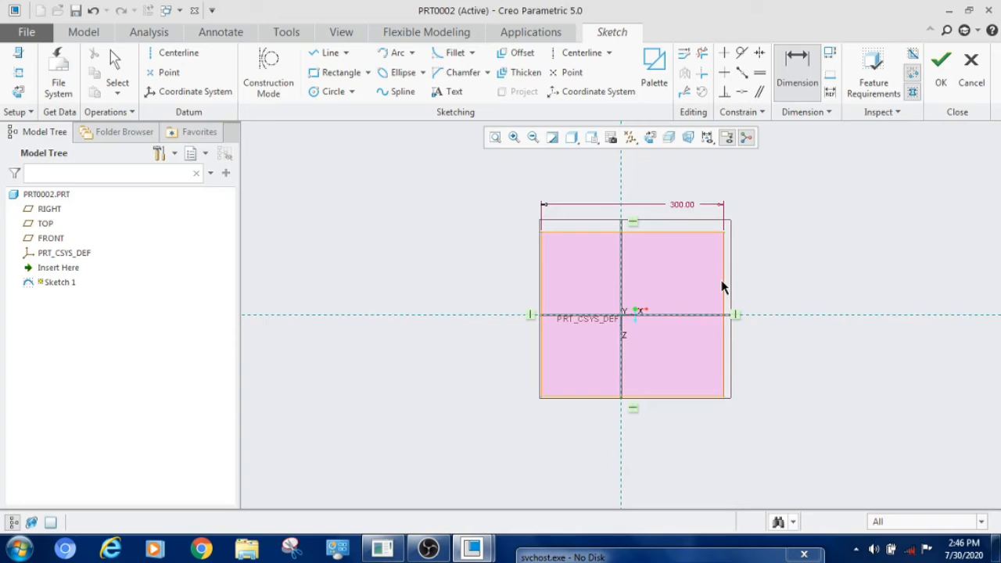
{"action": "middle_click", "coordinate": [775, 291]}
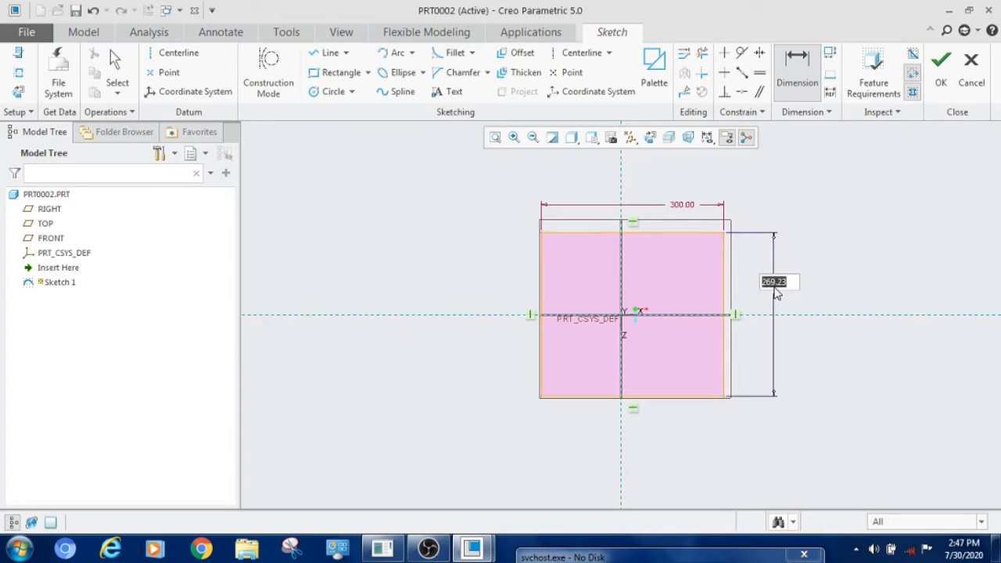
{"action": "type", "text": "250"}
{"action": "key", "text": "Return"}
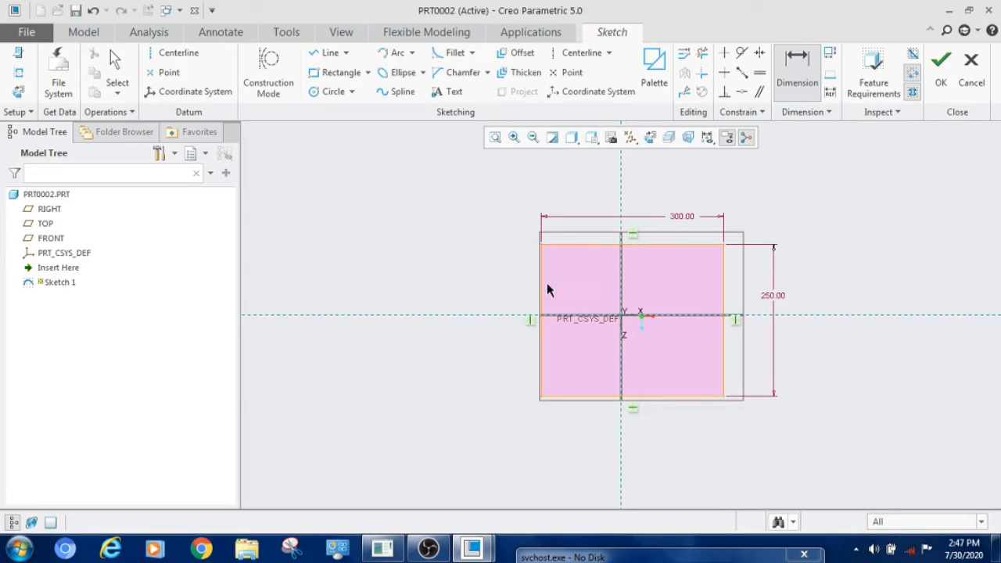
Dimension the rectangle's left edge 150 from the vertical reference and its upper edge 250/2 from the horizontal reference, and finish the sketch.
{"action": "middle_click", "coordinate": [584, 198]}
{"action": "type", "text": "150"}
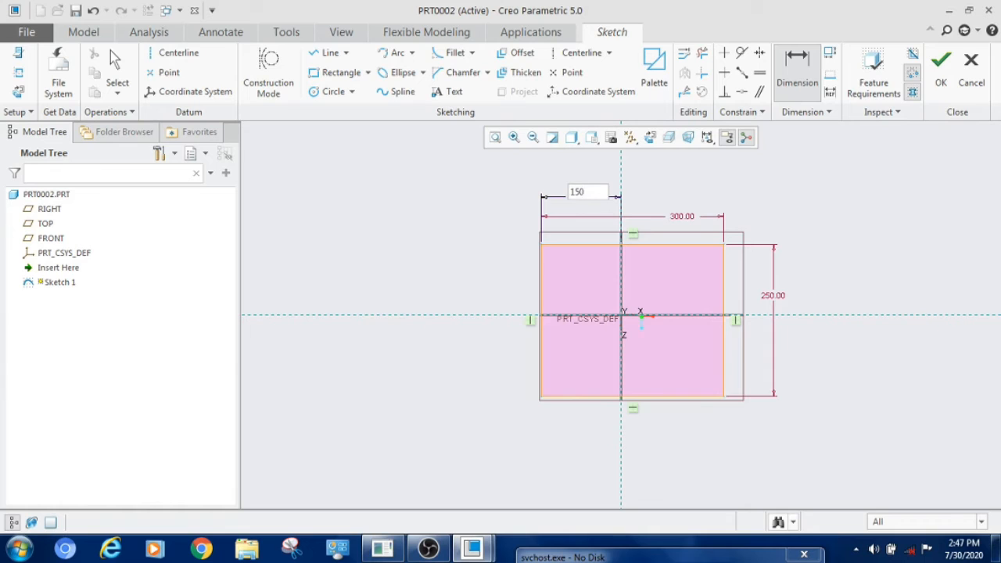
{"action": "key", "text": "Return"}
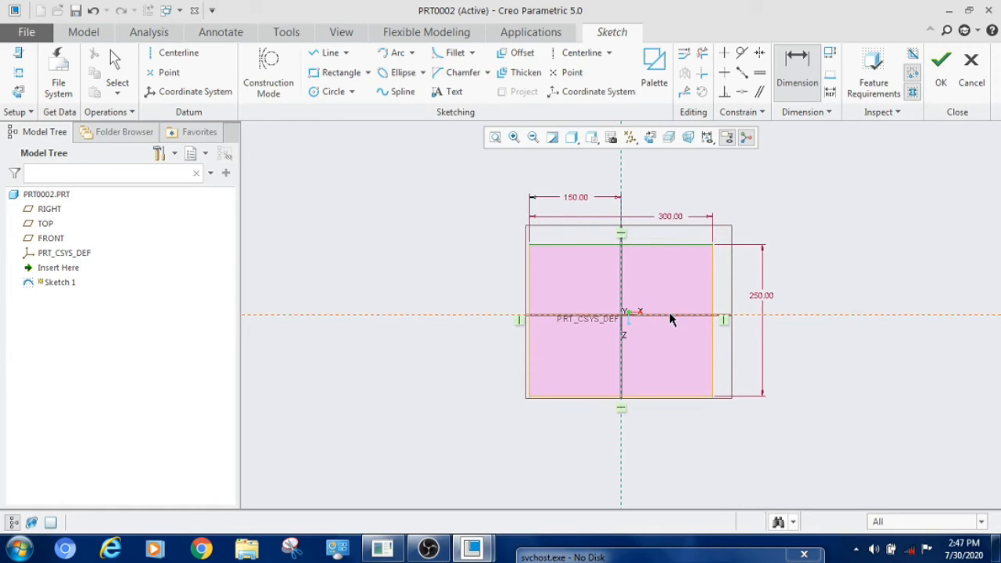
{"action": "middle_click", "coordinate": [856, 296]}
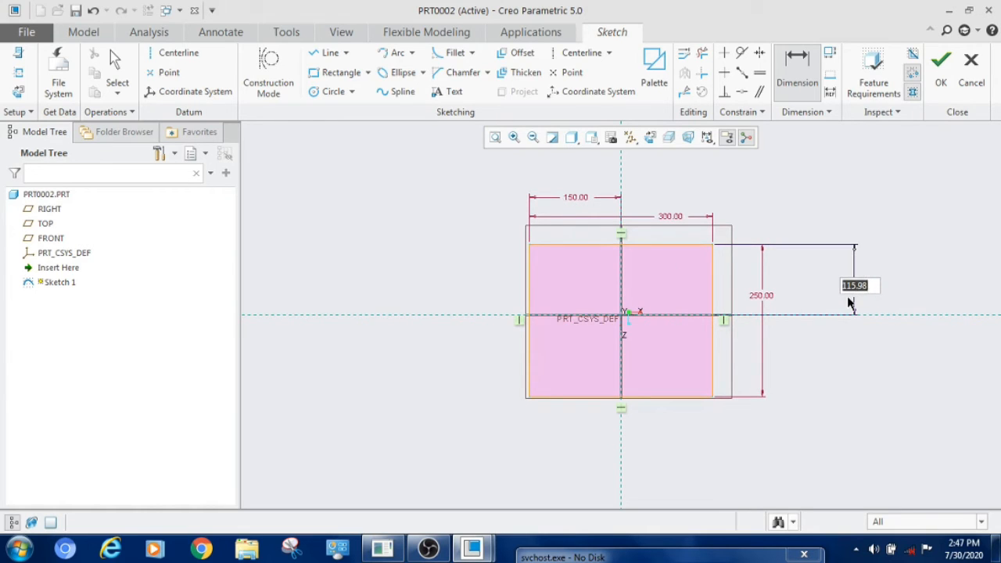
{"action": "type", "text": "250/2"}
{"action": "key", "text": "Return"}
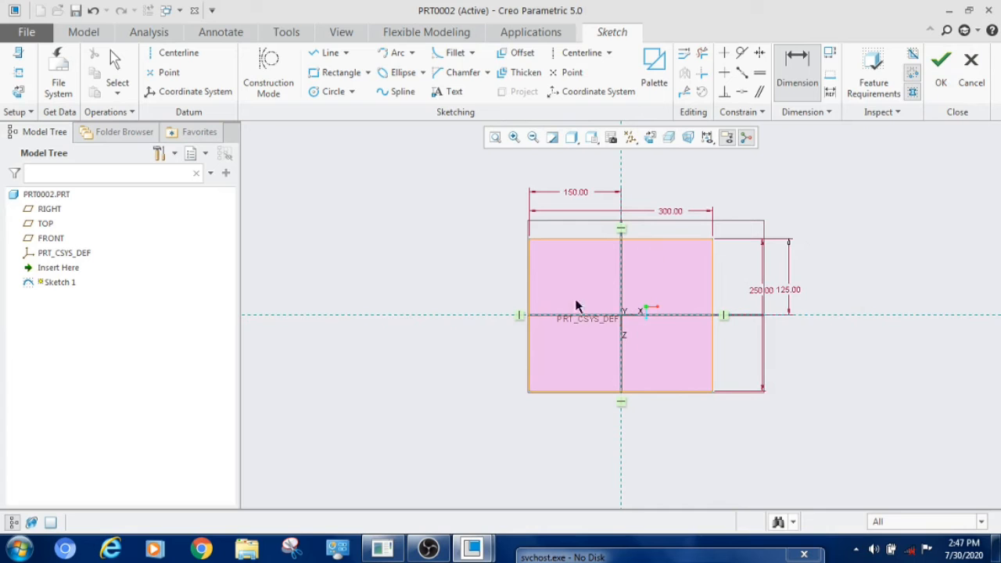
{"action": "left_click", "coordinate": [943, 72]}
Start an Extrude of the rectangle sketch as a solid and set its depth to 100.
{"action": "mouse_move", "coordinate": [697, 349]}
{"action": "middle_mouse_down"}
{"action": "mouse_move", "coordinate": [601, 345]}
{"action": "mouse_move", "coordinate": [599, 292]}
{"action": "mouse_move", "coordinate": [623, 289]}
{"action": "mouse_move", "coordinate": [633, 299]}
{"action": "middle_mouse_up"}
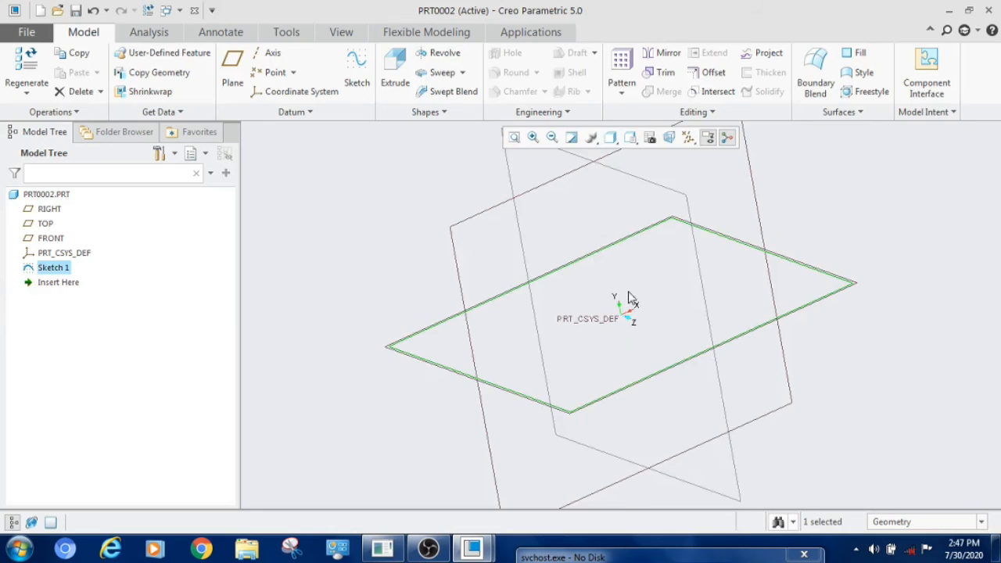
{"action": "mouse_move", "coordinate": [550, 320]}
{"action": "middle_mouse_down"}
{"action": "mouse_move", "coordinate": [571, 306]}
{"action": "mouse_move", "coordinate": [608, 331]}
{"action": "mouse_move", "coordinate": [597, 331]}
{"action": "middle_mouse_up"}
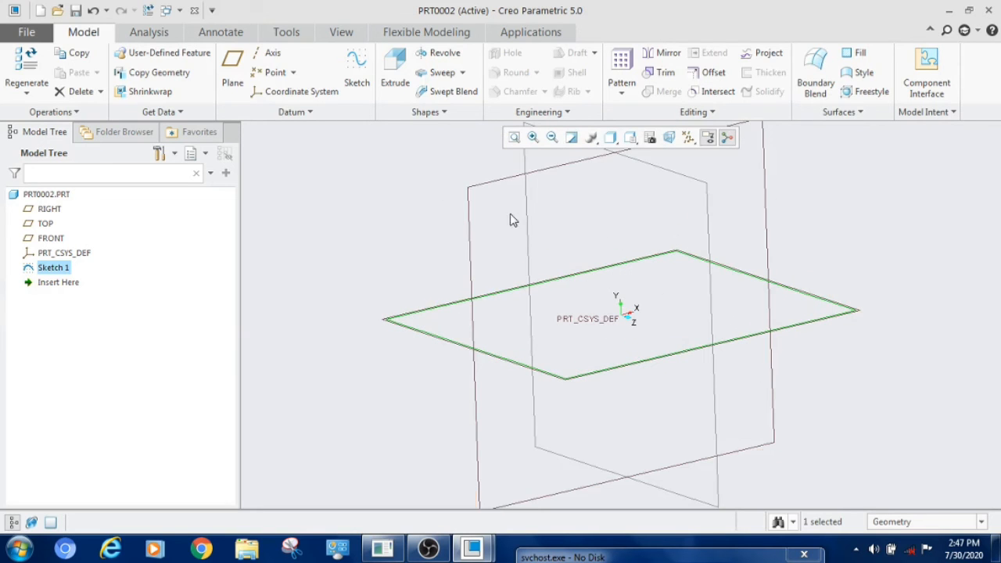
{"action": "left_click", "coordinate": [396, 72]}
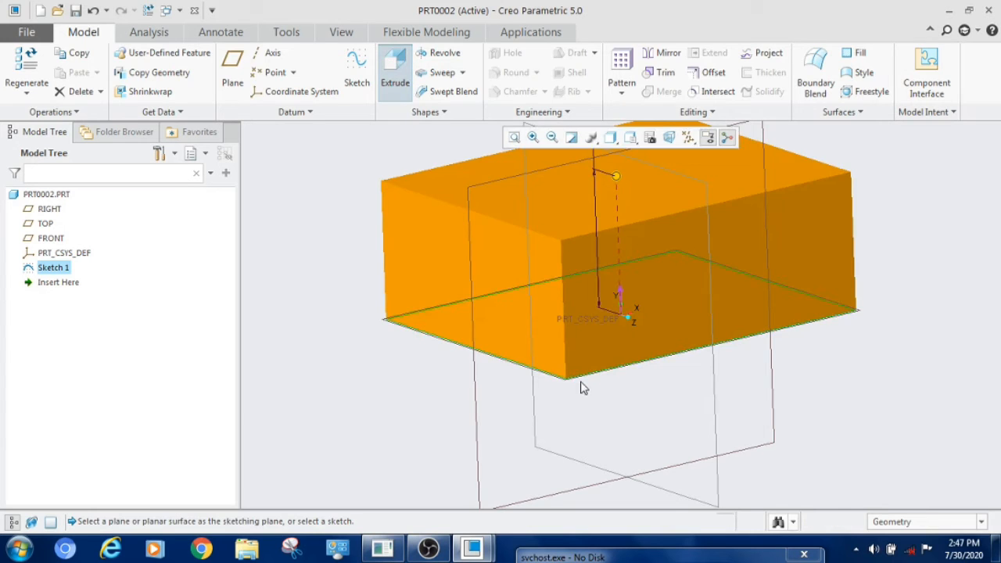
{"action": "middle_click_drag", "start_coordinate": [744, 376], "coordinate": [515, 250]}
{"action": "double_click", "coordinate": [119, 74]}
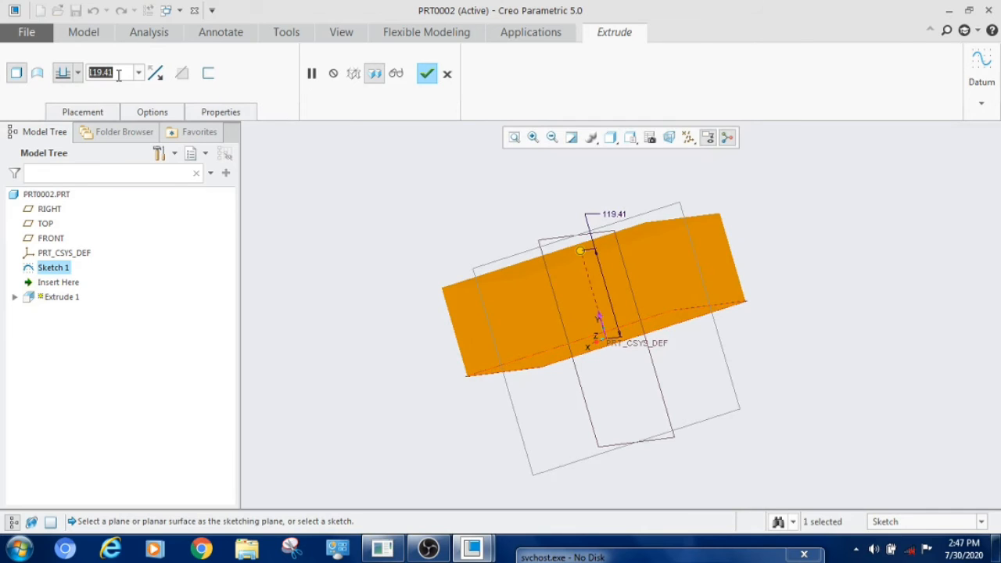
{"action": "type", "text": "100"}
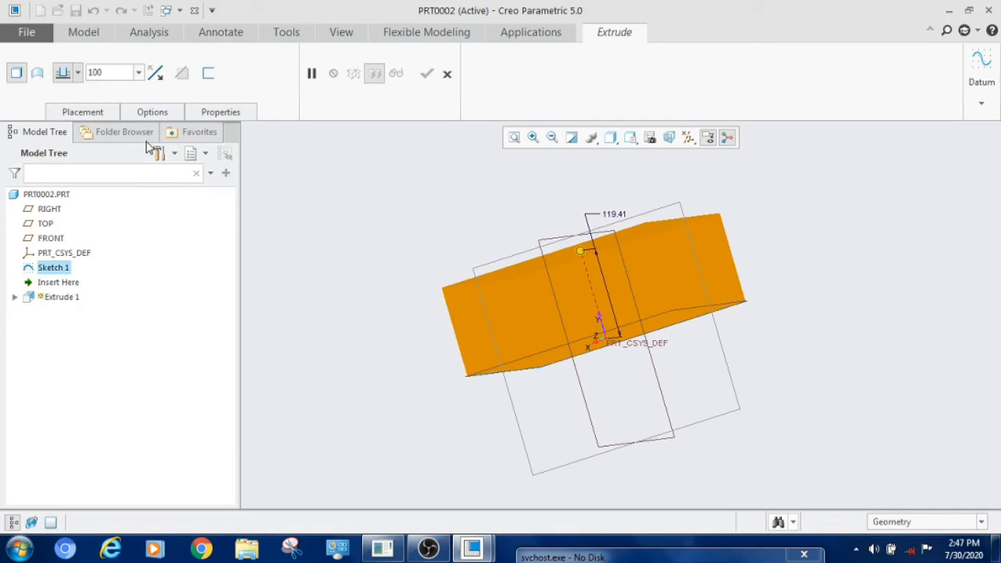
{"action": "key", "text": "Return"}
Stretch the extrusion freely to a depth of about 125, and reset the depth to 100.
{"action": "middle_click_drag", "start_coordinate": [856, 290], "coordinate": [712, 307]}
{"action": "left_click_drag", "start_coordinate": [594, 267], "coordinate": [625, 250]}
{"action": "left_click", "coordinate": [122, 79]}
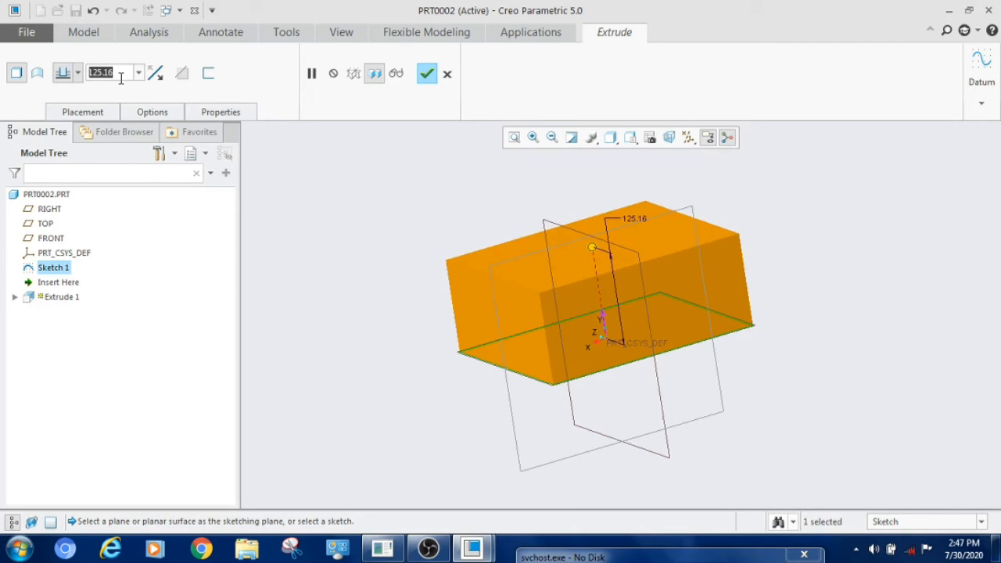
{"action": "type", "text": "100"}
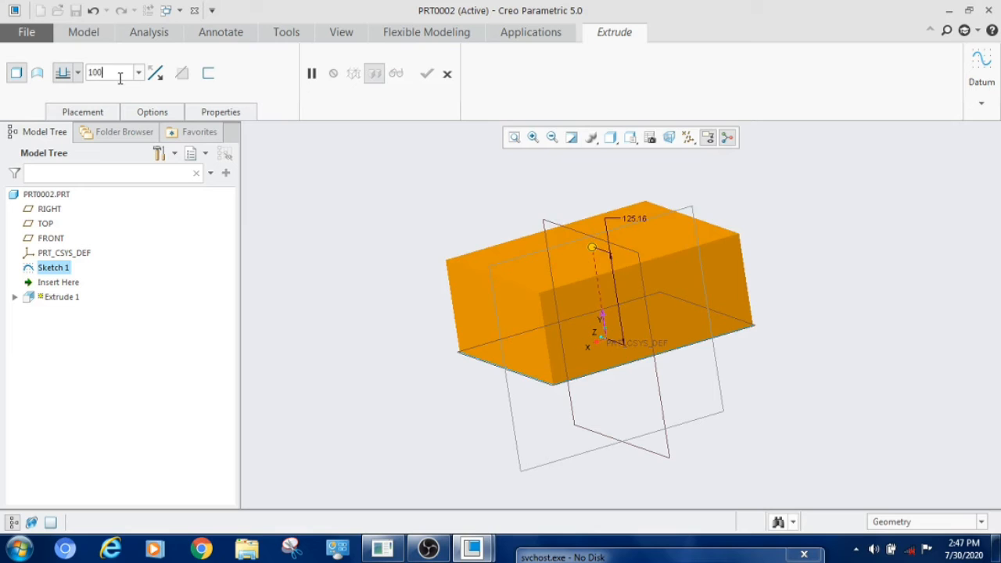
{"action": "key", "text": "Return"}
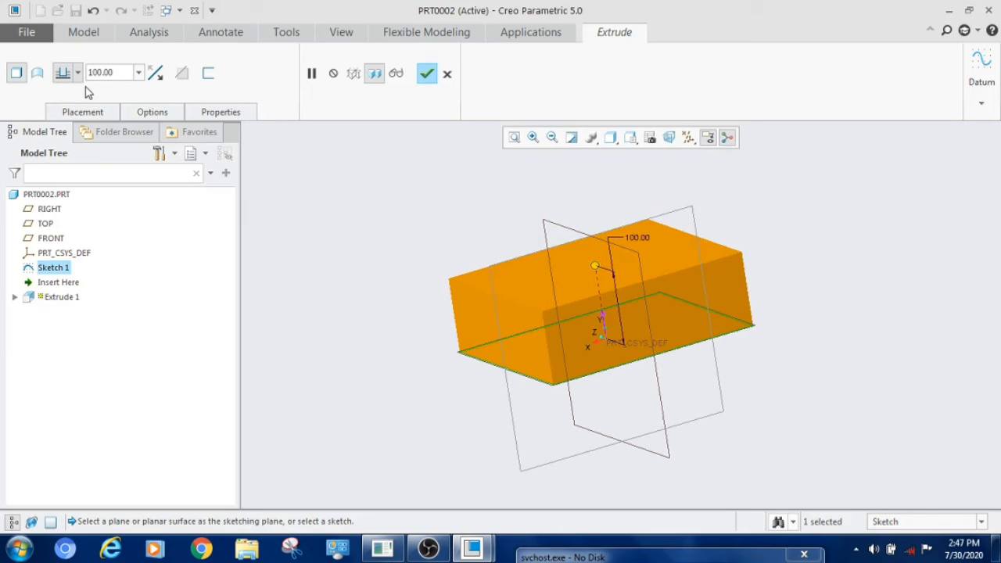
Flip the extrusion to the other side of the sketch plane and back again.
{"action": "left_click", "coordinate": [157, 74]}
{"action": "left_click", "coordinate": [158, 74]}
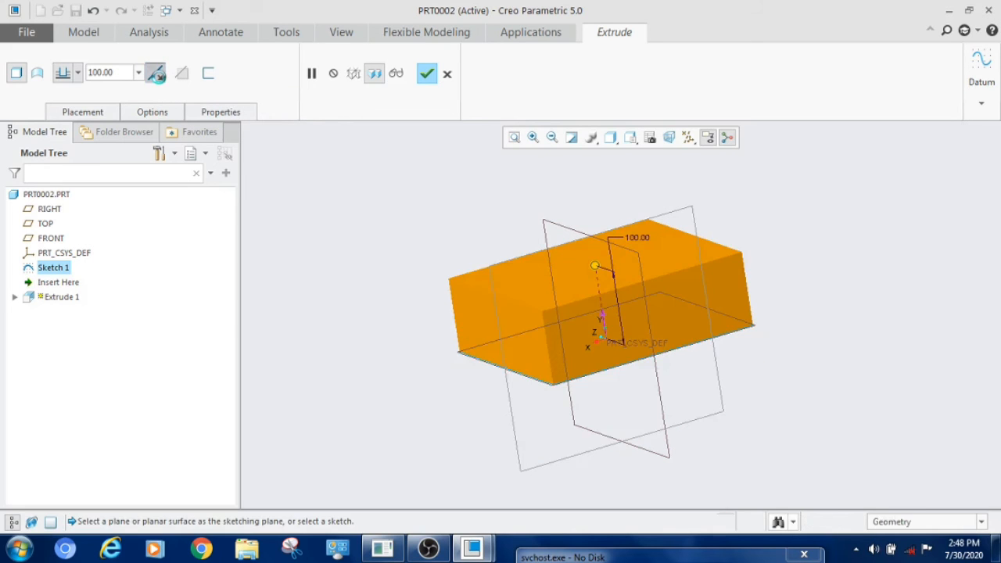
{"action": "left_click", "coordinate": [157, 74]}
{"action": "left_click", "coordinate": [157, 74]}
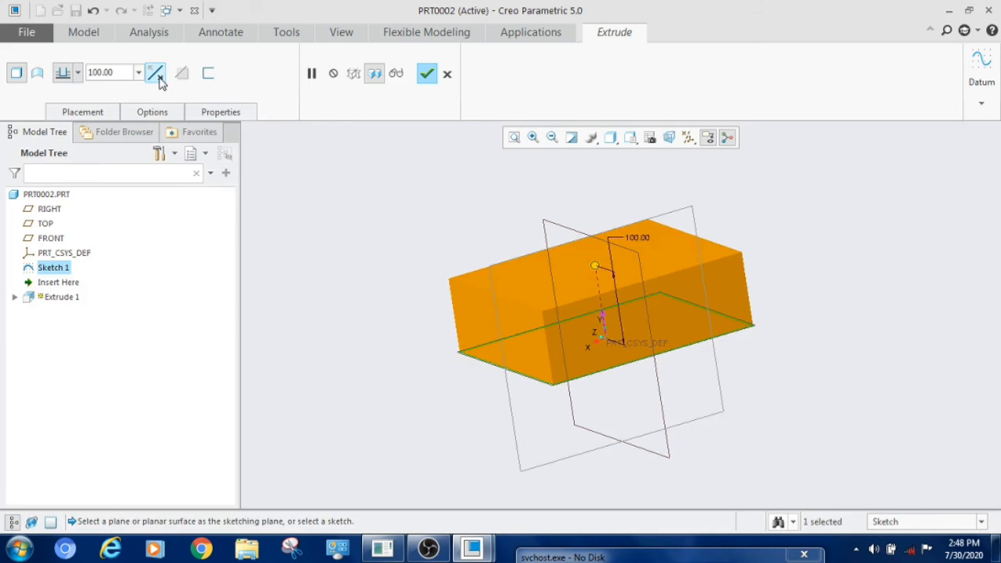
Make the 100 deep extrusion symmetric about the sketch plane and complete the block.
{"action": "left_click", "coordinate": [80, 73]}
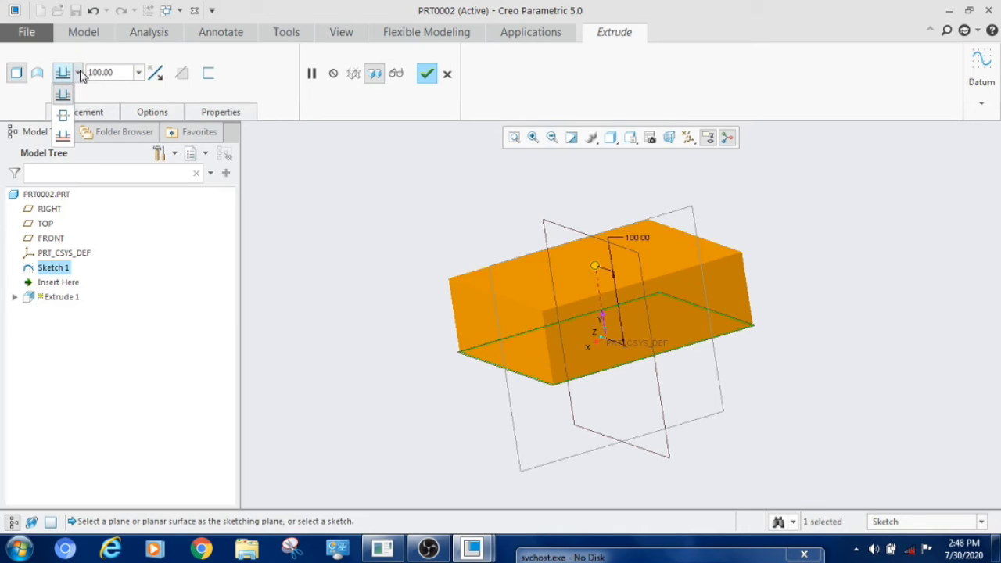
{"action": "left_click", "coordinate": [63, 116]}
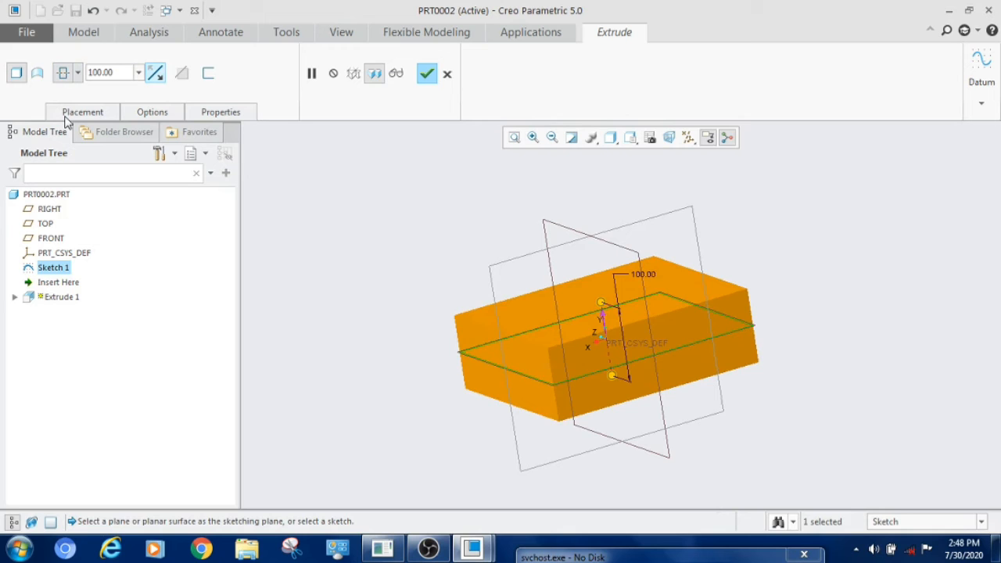
{"action": "left_click", "coordinate": [77, 73]}
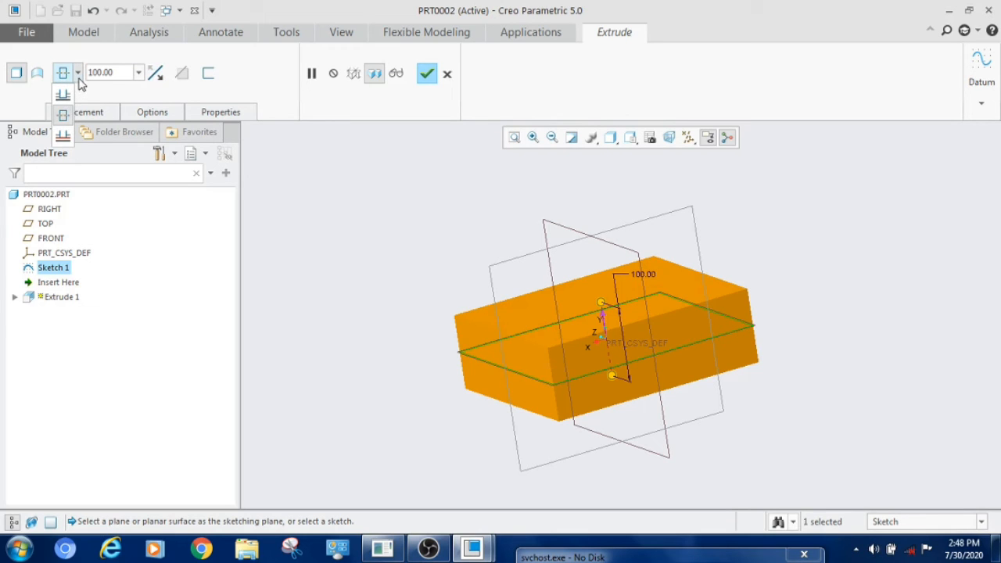
{"action": "left_click", "coordinate": [62, 116]}
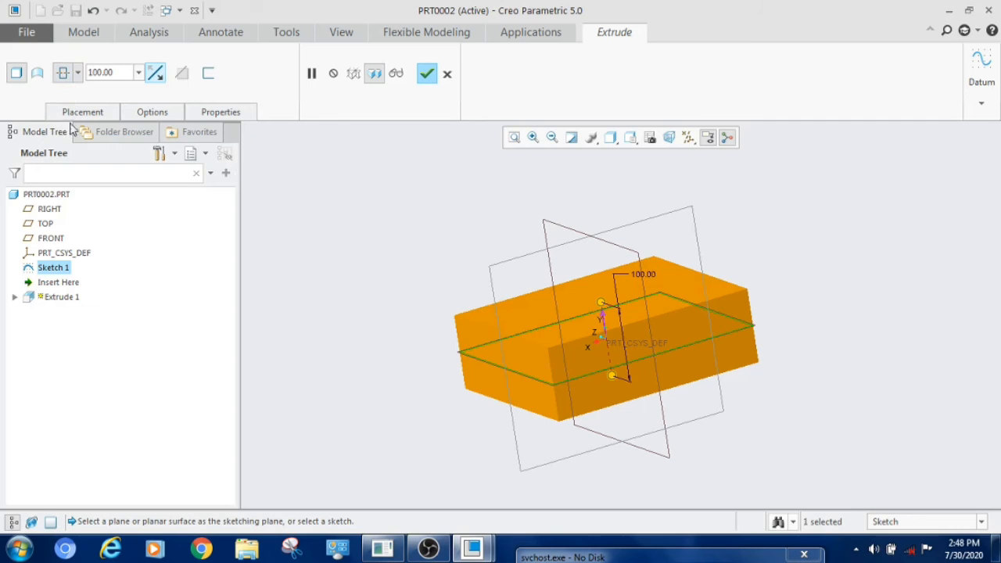
{"action": "mouse_move", "coordinate": [564, 297]}
{"action": "middle_mouse_down"}
{"action": "mouse_move", "coordinate": [546, 274]}
{"action": "mouse_move", "coordinate": [516, 320]}
{"action": "mouse_move", "coordinate": [547, 270]}
{"action": "mouse_move", "coordinate": [570, 288]}
{"action": "mouse_move", "coordinate": [540, 291]}
{"action": "mouse_move", "coordinate": [522, 372]}
{"action": "middle_mouse_up"}
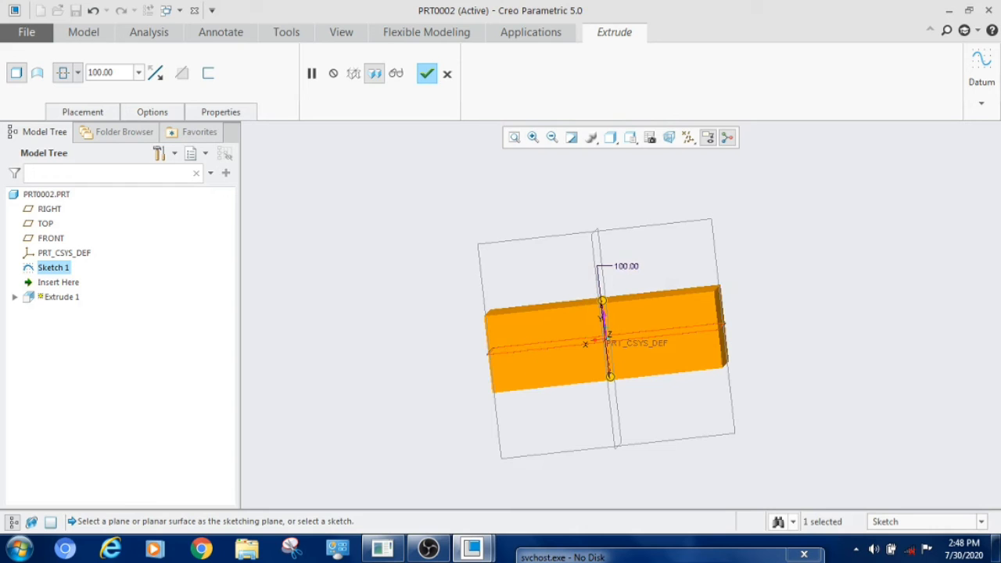
{"action": "middle_click_drag", "start_coordinate": [522, 372], "coordinate": [704, 329]}
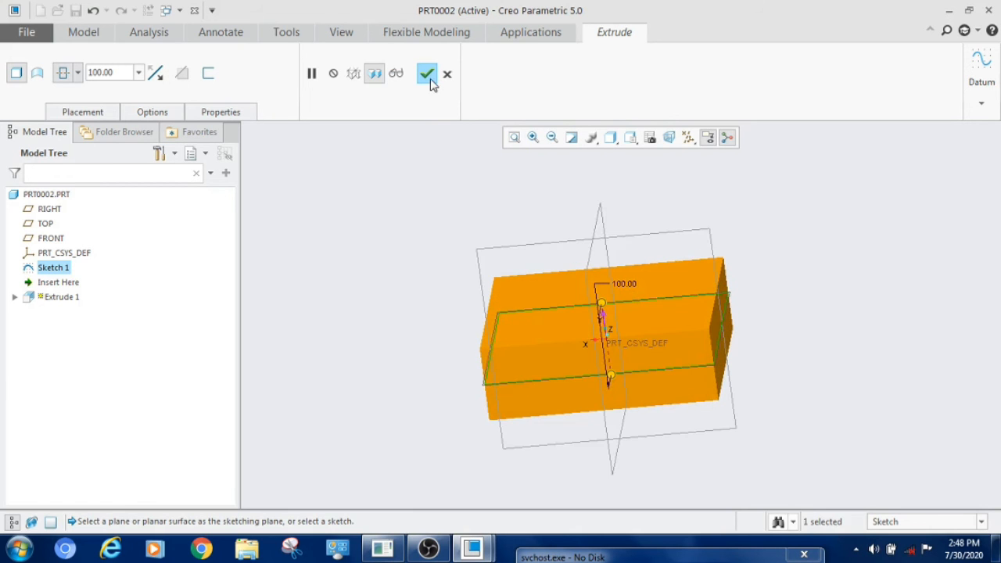
{"action": "left_click", "coordinate": [429, 79]}
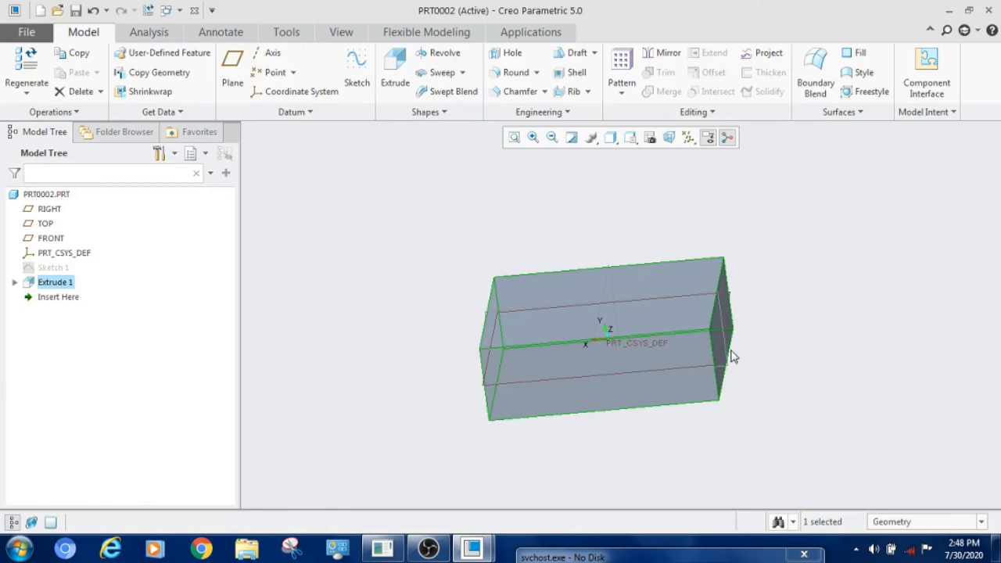
Start a sketch on the block's top face and orient the view parallel to the screen.
{"action": "middle_click_drag", "start_coordinate": [761, 352], "coordinate": [789, 336]}
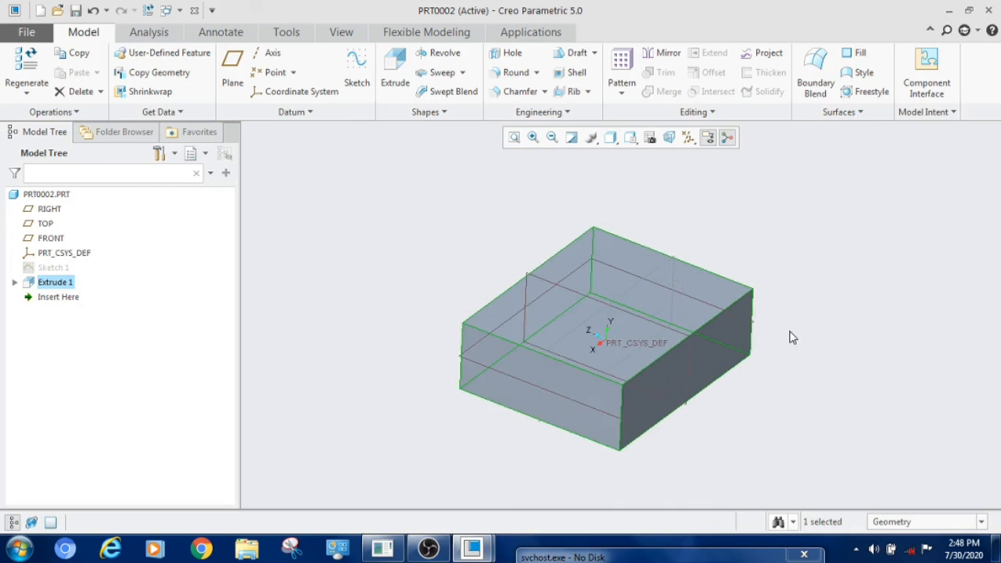
{"action": "left_click", "coordinate": [619, 258]}
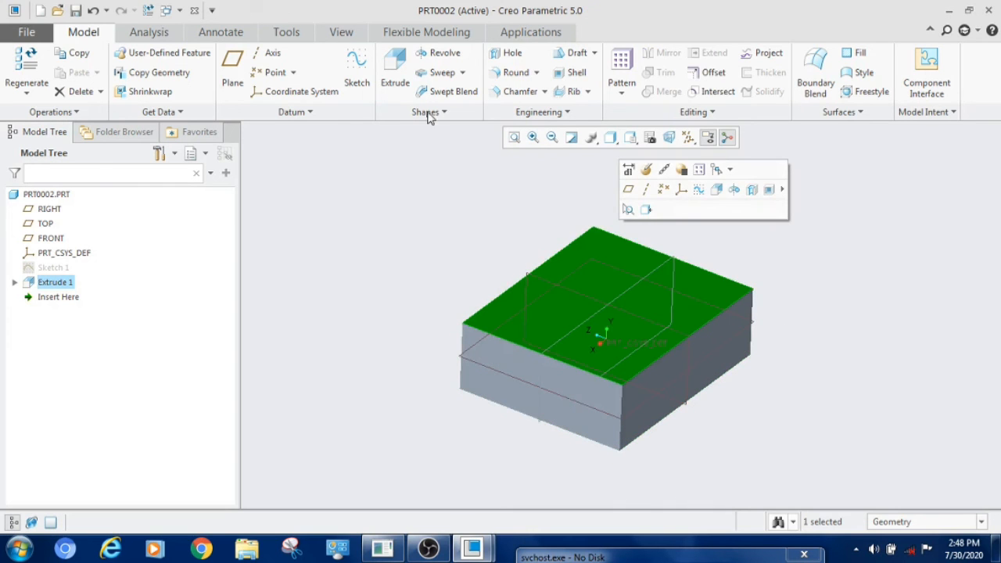
{"action": "left_click", "coordinate": [358, 64]}
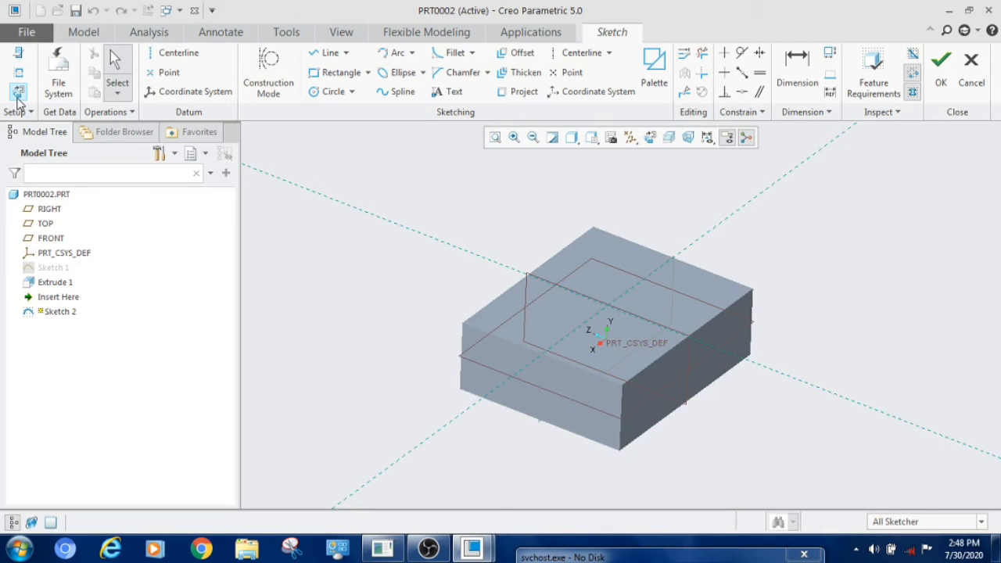
{"action": "left_click", "coordinate": [17, 93]}
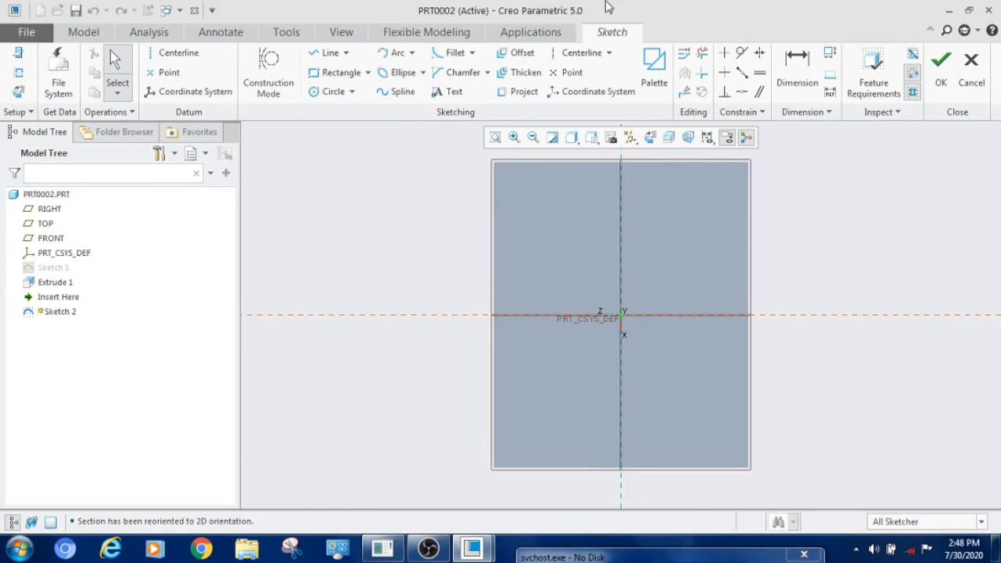
Sketch a circle centred on the origin, dimension its radius as 50, and finish the sketch.
{"action": "left_click", "coordinate": [328, 94]}
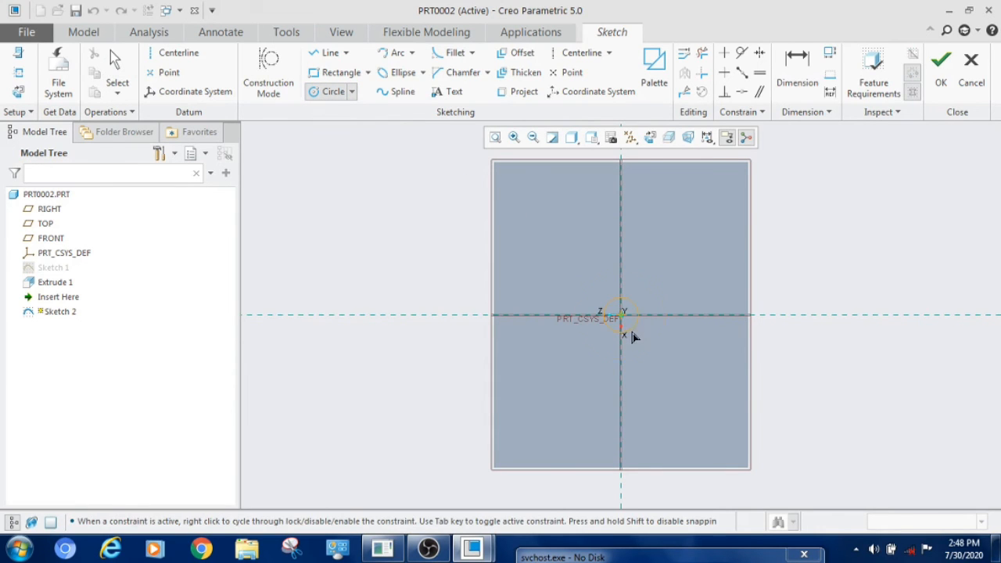
{"action": "left_click", "coordinate": [662, 358]}
{"action": "left_click", "coordinate": [799, 74]}
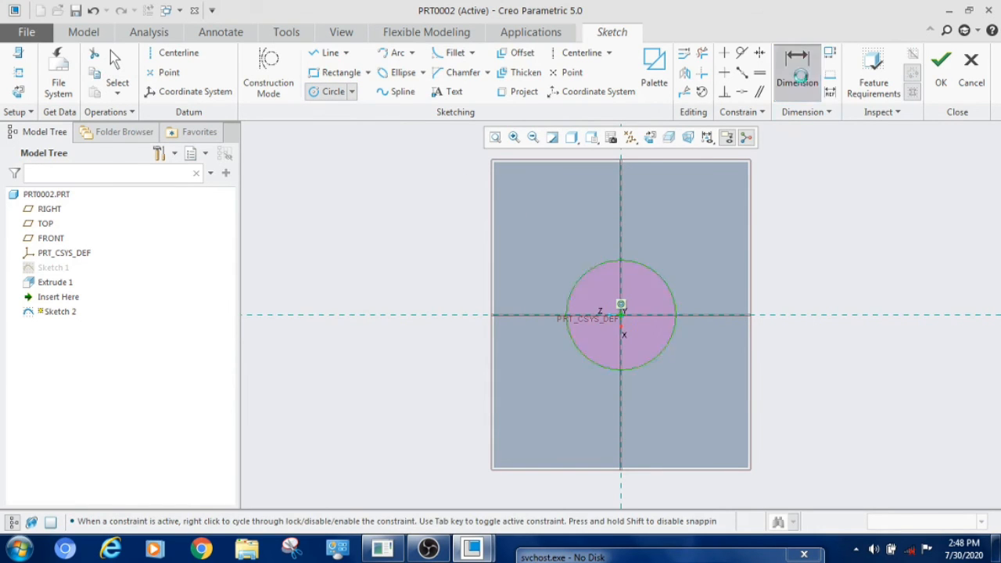
{"action": "middle_click", "coordinate": [821, 252]}
{"action": "type", "text": "50"}
{"action": "key", "text": "Return"}
{"action": "left_click", "coordinate": [941, 65]}
Start extruding the circle sketch on the block's top face and flip its direction into the block to remove material.
{"action": "mouse_move", "coordinate": [561, 365]}
{"action": "middle_mouse_down"}
{"action": "mouse_move", "coordinate": [543, 316]}
{"action": "mouse_move", "coordinate": [469, 341]}
{"action": "middle_mouse_up"}
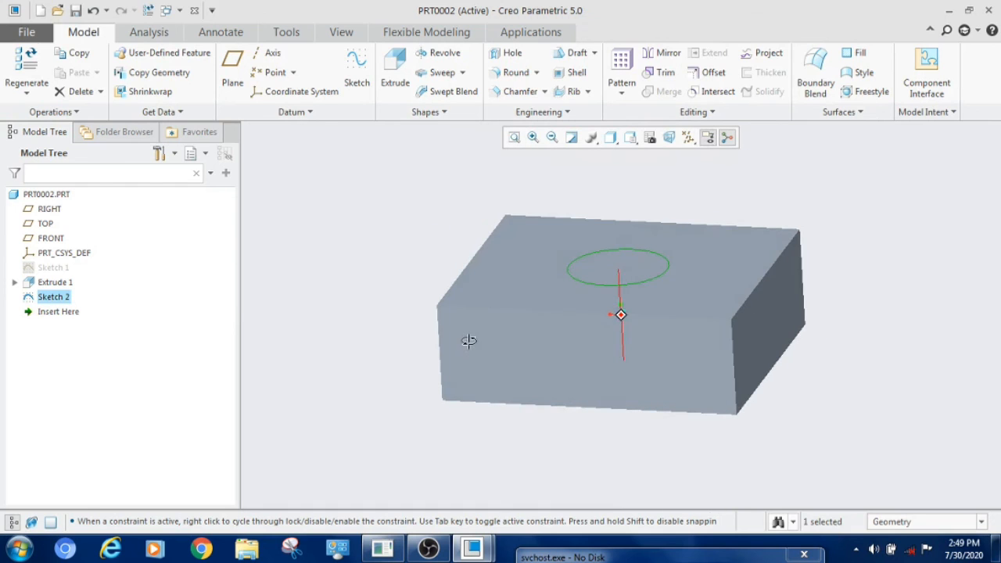
{"action": "left_click", "coordinate": [396, 78]}
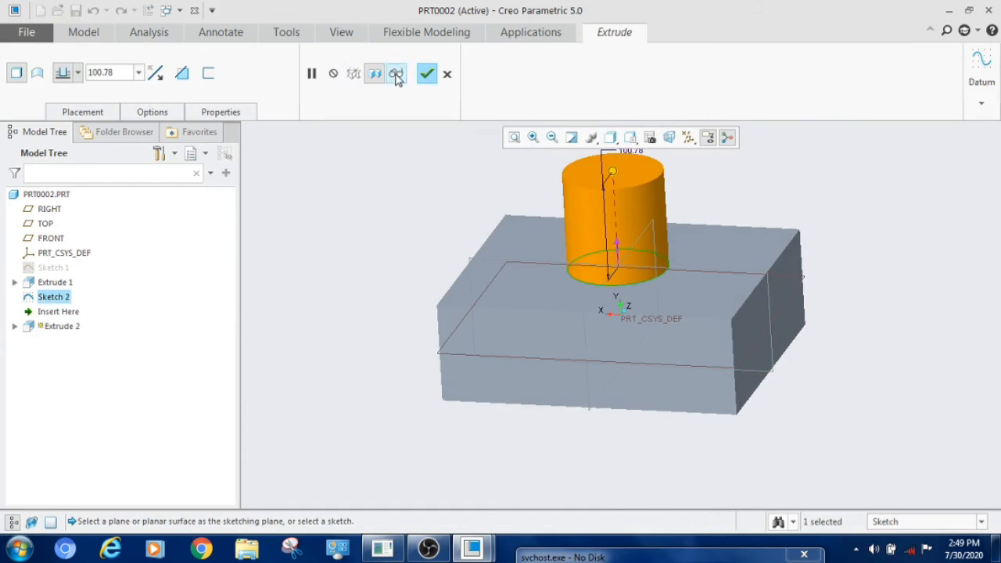
{"action": "left_click", "coordinate": [156, 75]}
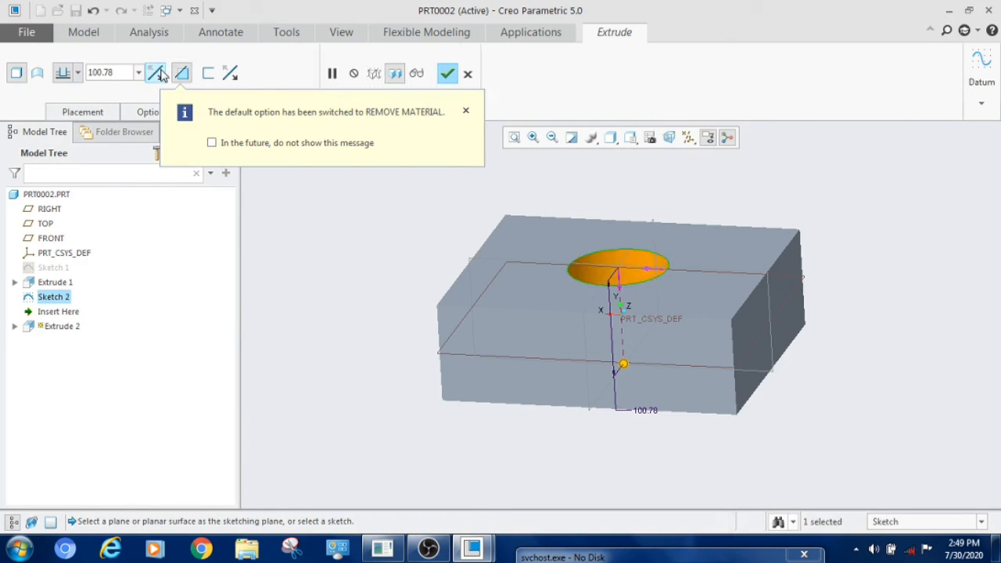
{"action": "mouse_move", "coordinate": [614, 319]}
{"action": "middle_mouse_down"}
{"action": "mouse_move", "coordinate": [608, 382]}
{"action": "mouse_move", "coordinate": [619, 425]}
{"action": "mouse_move", "coordinate": [631, 330]}
{"action": "mouse_move", "coordinate": [609, 313]}
{"action": "middle_mouse_up"}
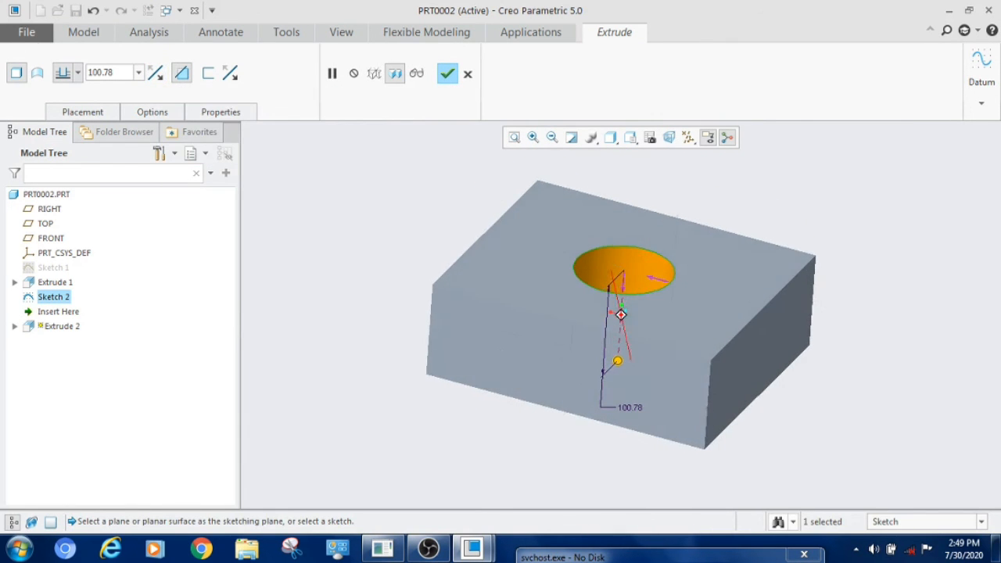
Turn material removal off for the circle's extrusion, flip its direction back and forth, and turn material removal on again.
{"action": "left_click", "coordinate": [182, 73]}
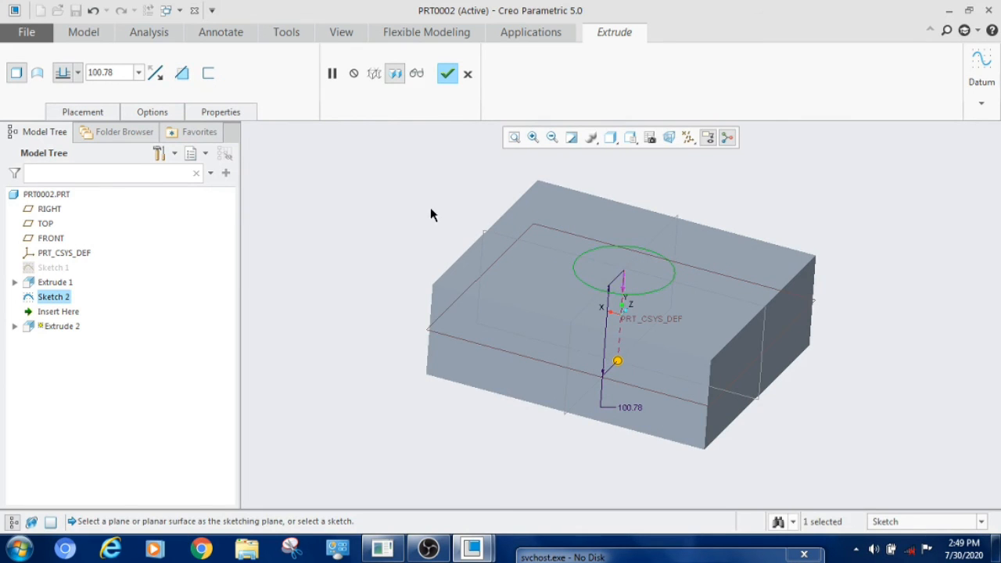
{"action": "middle_click_drag", "start_coordinate": [431, 215], "coordinate": [420, 222]}
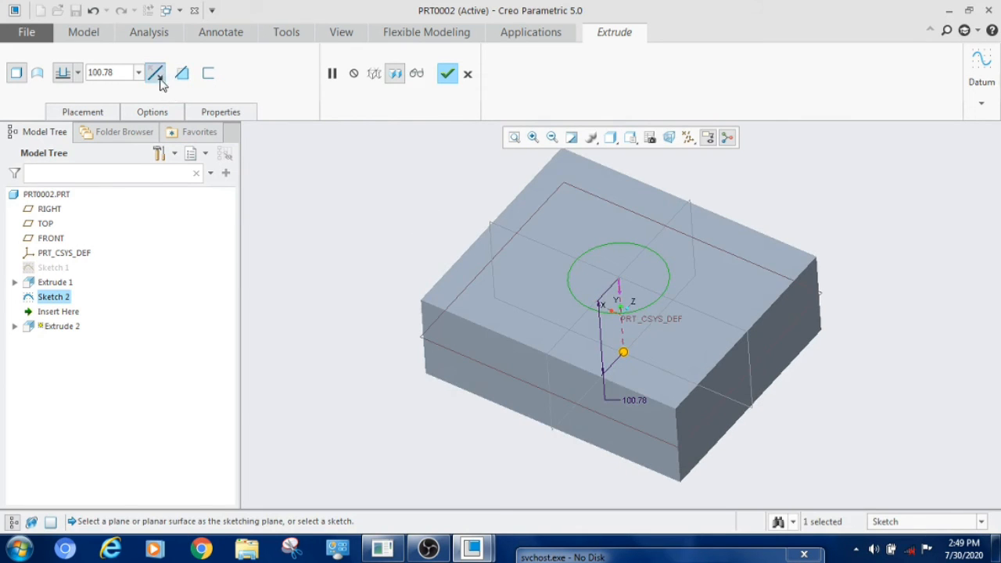
{"action": "left_click", "coordinate": [159, 78]}
{"action": "left_click", "coordinate": [159, 80]}
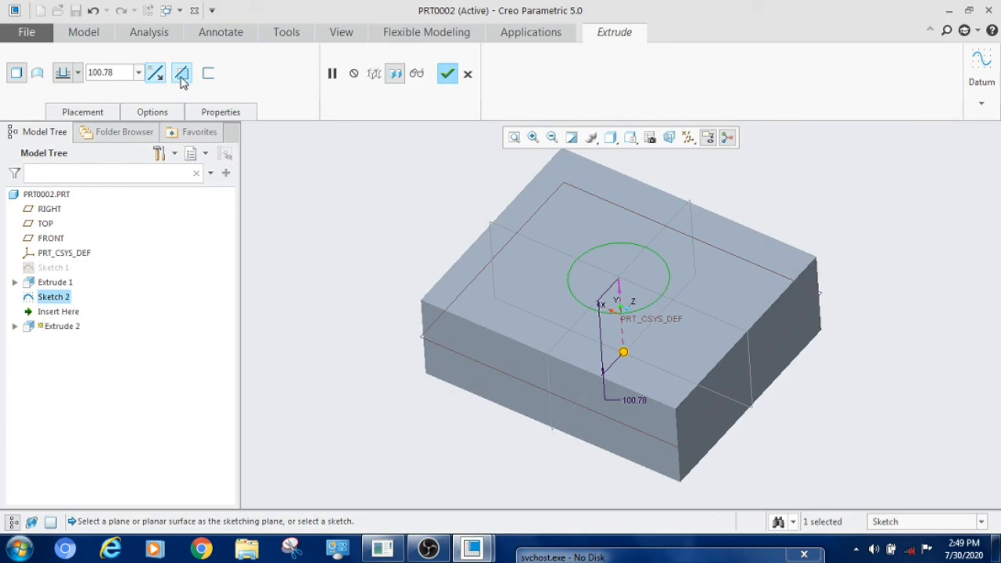
{"action": "left_click", "coordinate": [182, 74]}
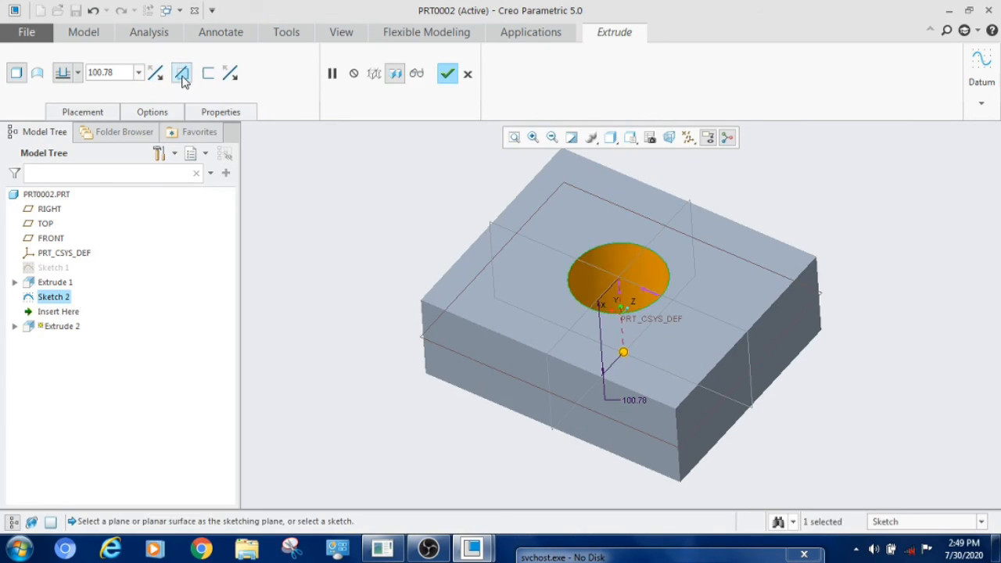
Set the circular cut's depth to 50 and complete the extrusion.
{"action": "double_click", "coordinate": [117, 76]}
{"action": "type", "text": "5"}
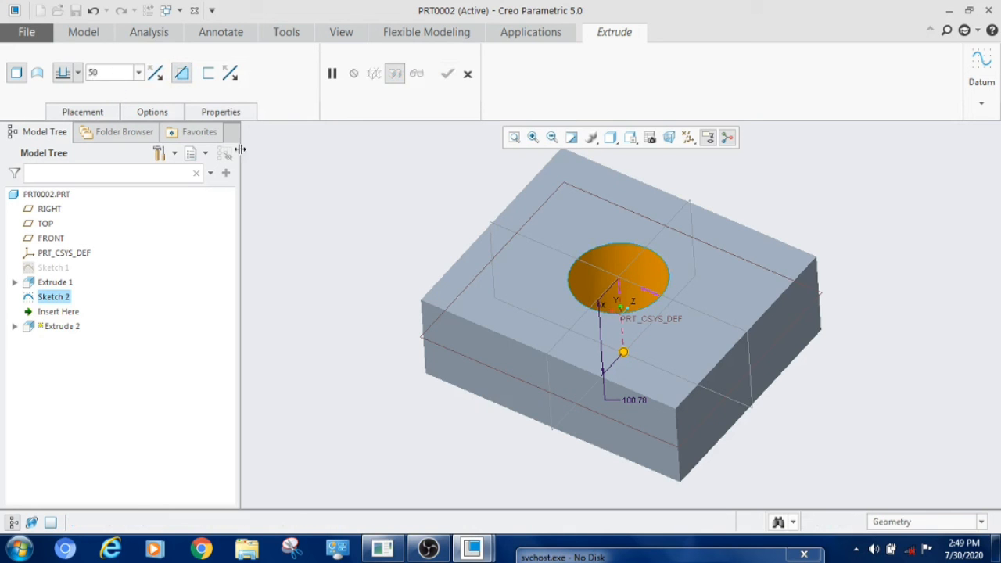
{"action": "type", "text": "0"}
{"action": "key", "text": "Return"}
{"action": "middle_click_drag", "start_coordinate": [453, 393], "coordinate": [423, 368]}
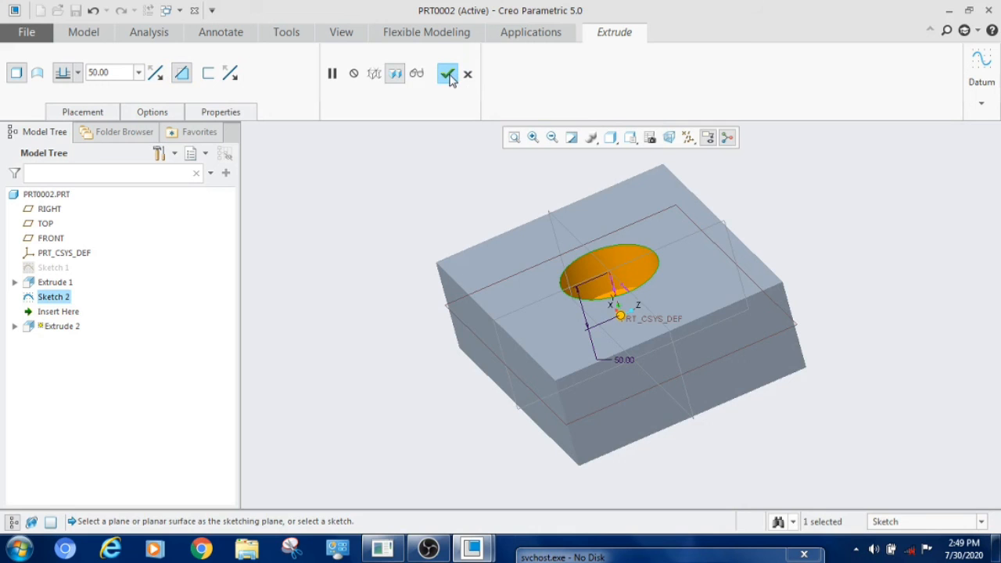
{"action": "left_click", "coordinate": [449, 75]}
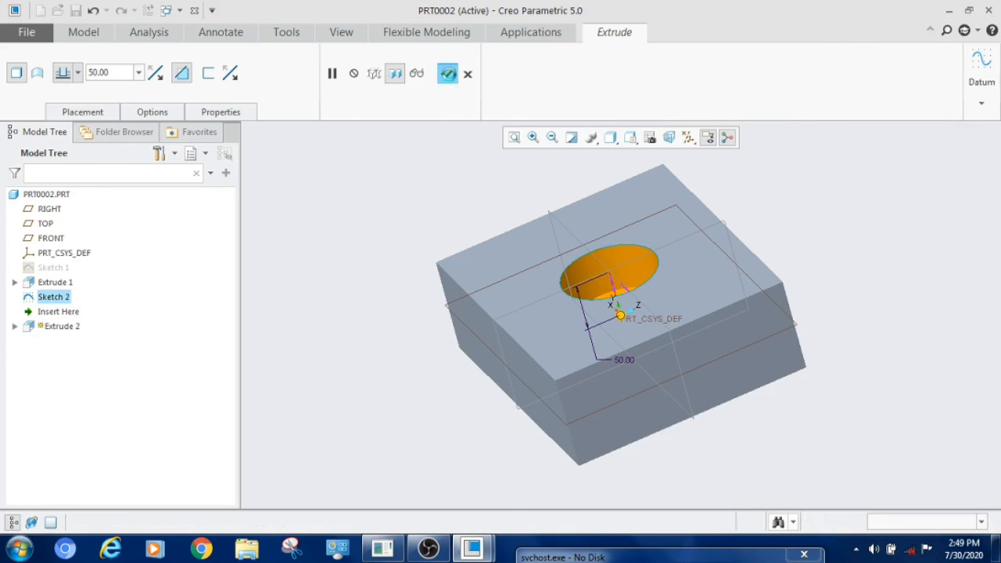
{"action": "middle_click_drag", "start_coordinate": [509, 434], "coordinate": [518, 370]}
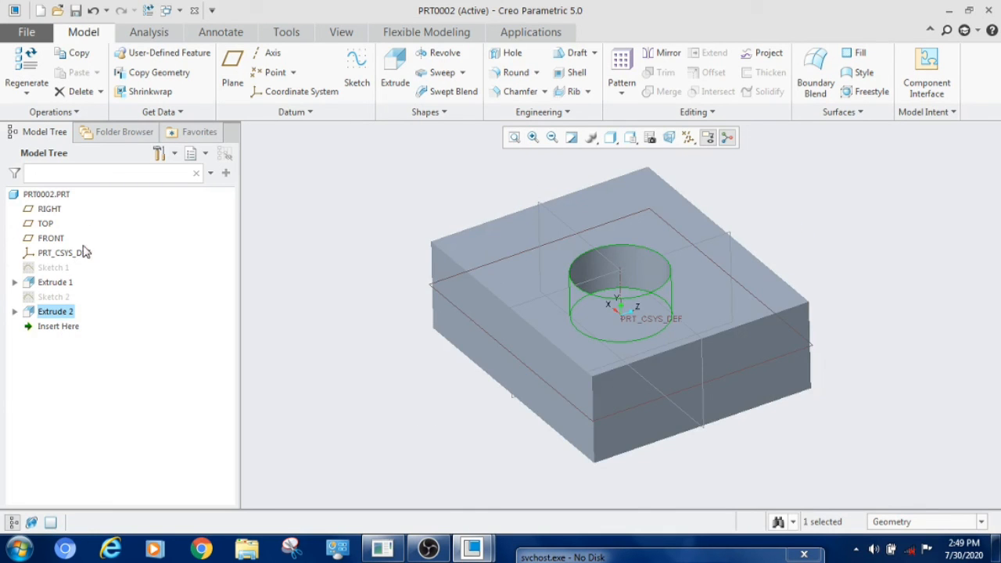
{"action": "middle_click_drag", "start_coordinate": [446, 405], "coordinate": [515, 355]}
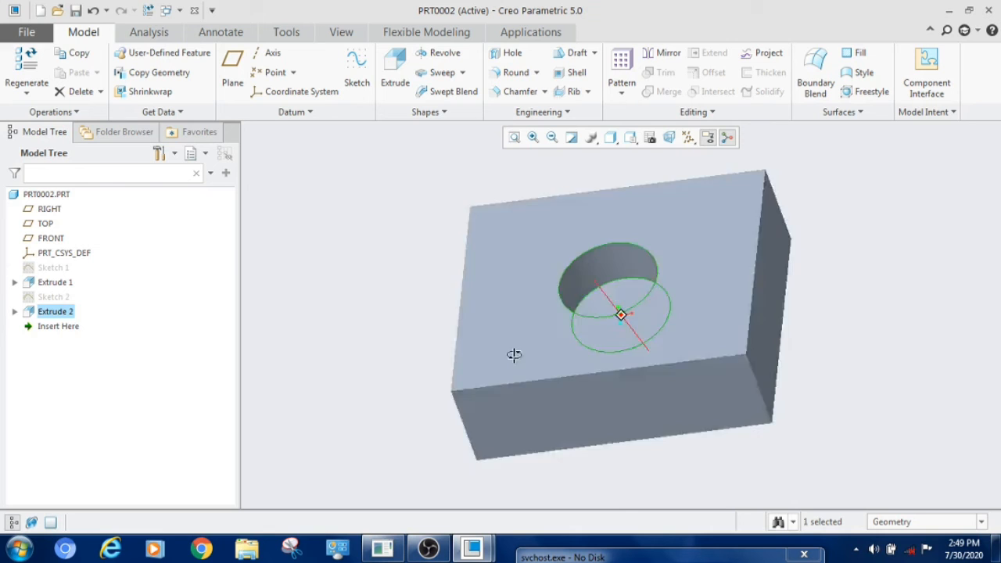